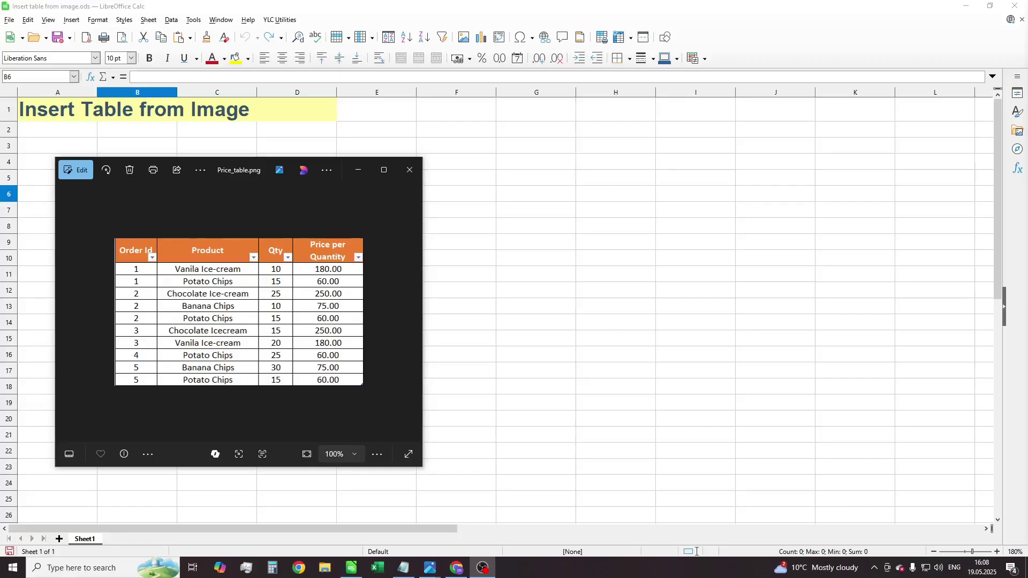
Step: Move the price table picture aside to uncover the Calc sheet
left_click_drag(245, 175, 260, 161)
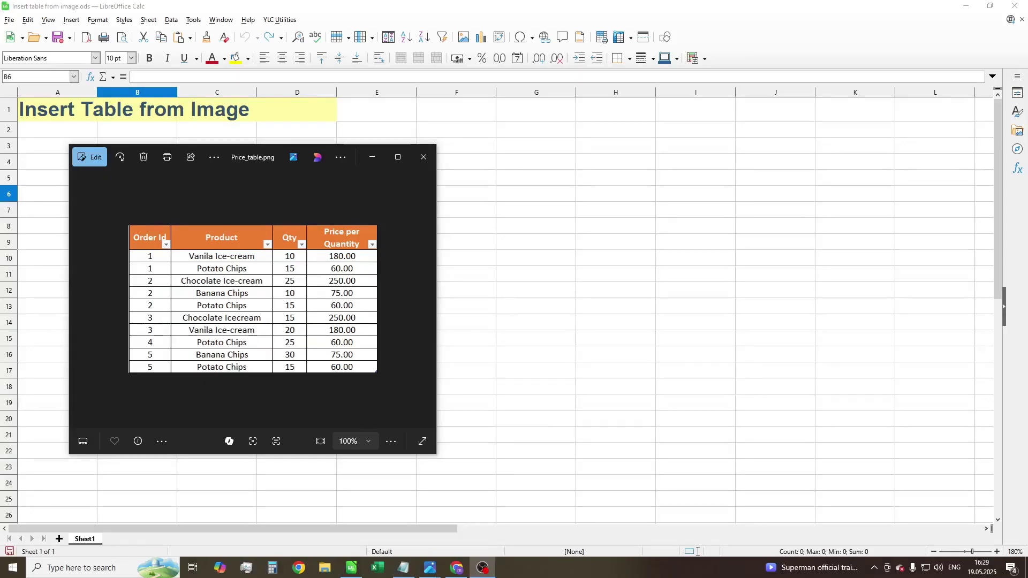
Step: Select B6 and pick Price_table.png as the source for Insert table from image
left_click(489, 233)
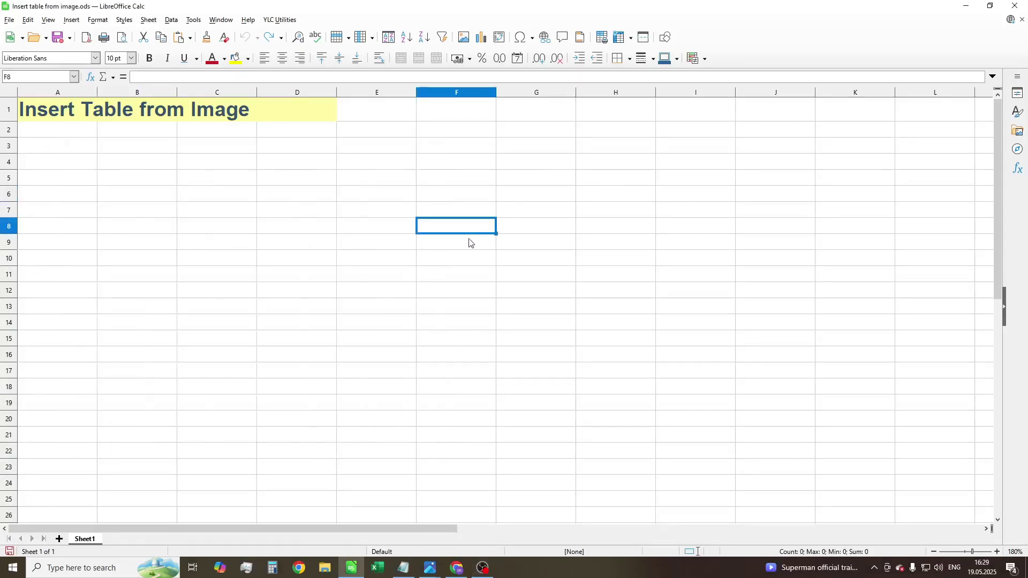
left_click(136, 198)
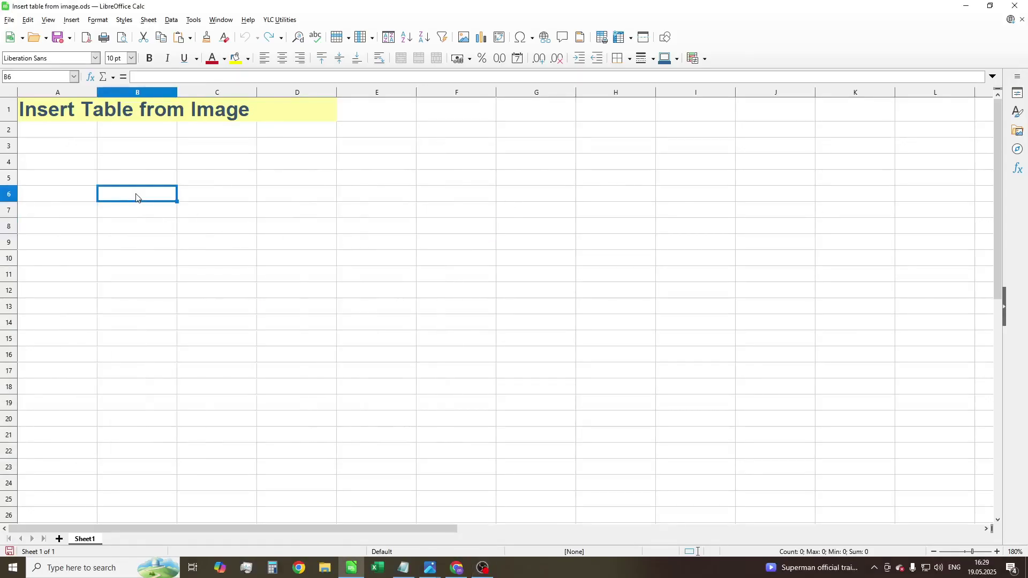
left_click(280, 20)
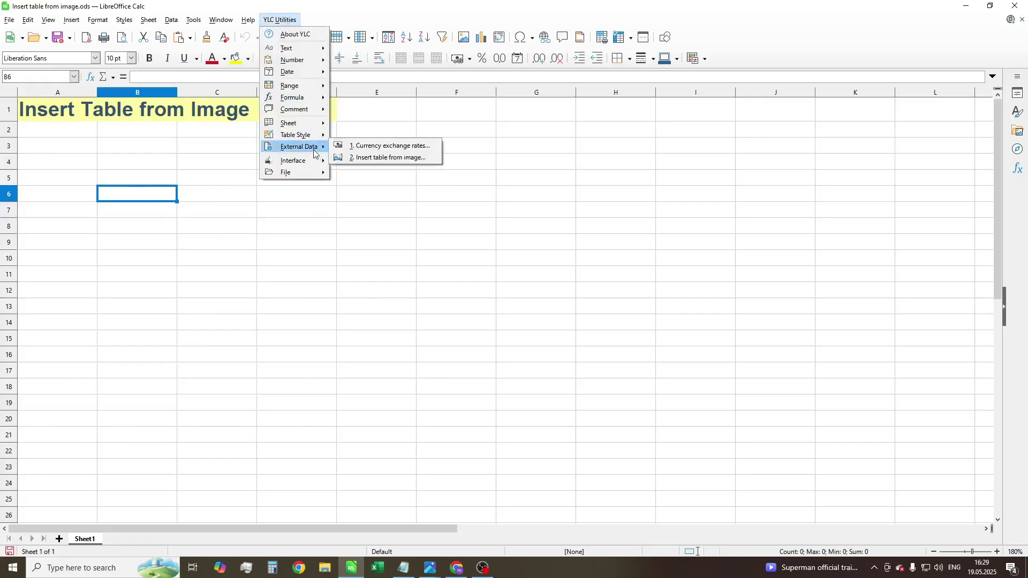
mouse_move(297, 147)
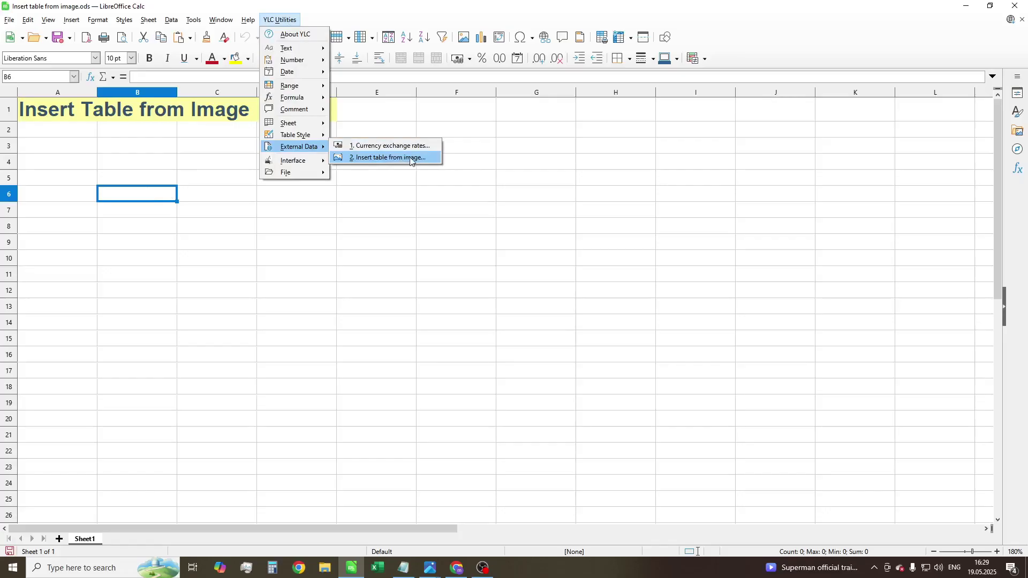
left_click(408, 158)
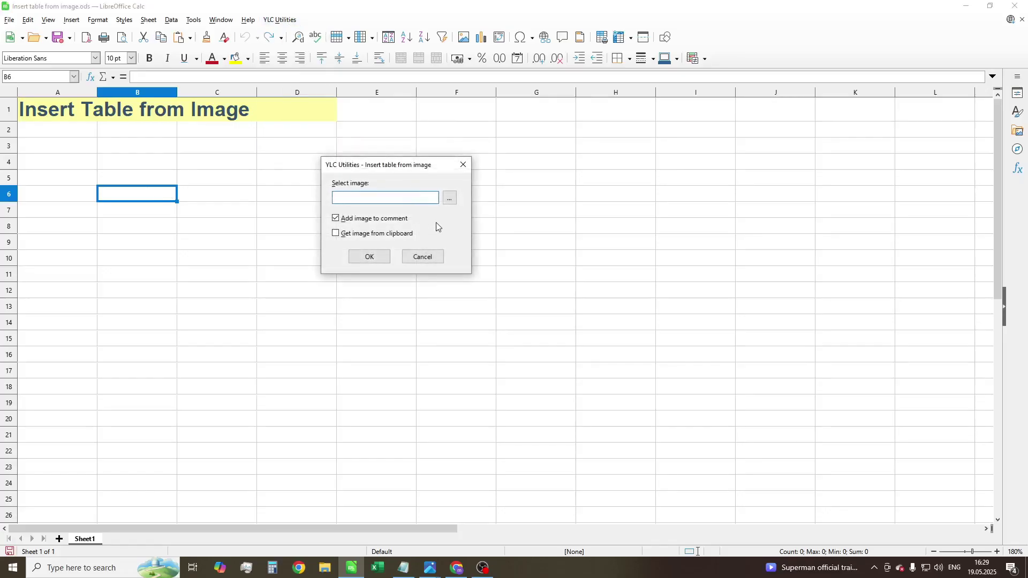
left_click(450, 198)
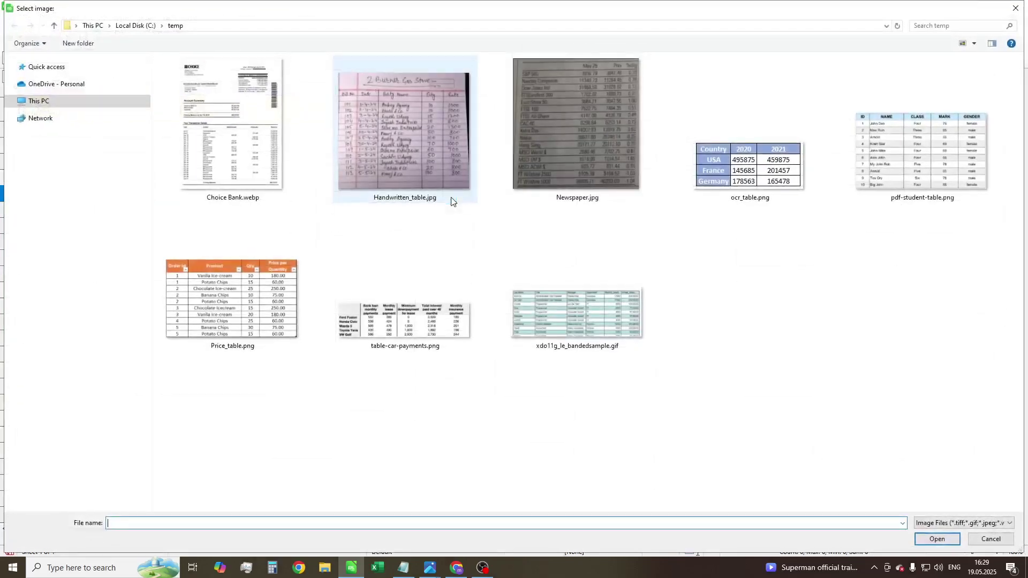
left_click(233, 300)
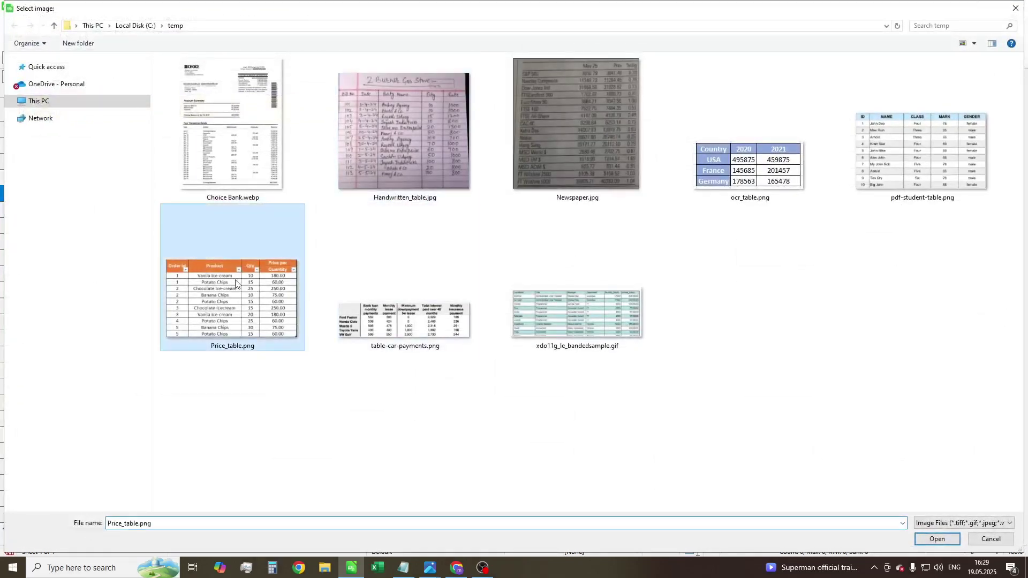
left_click(930, 540)
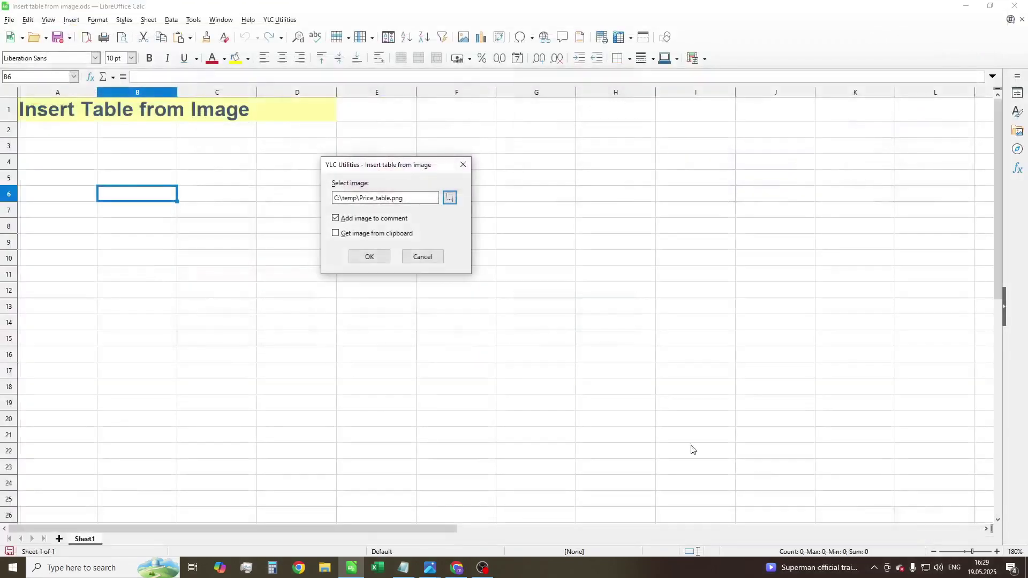
Step: Import the price list into B6:E16 and delete the leftover picture from the sheet
left_click(374, 259)
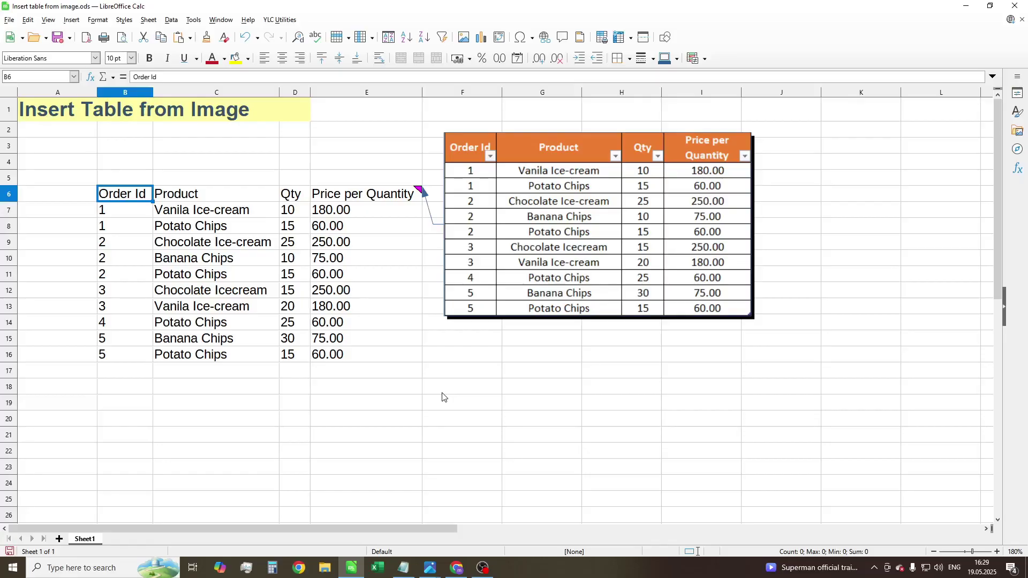
left_click_drag(605, 214, 595, 251)
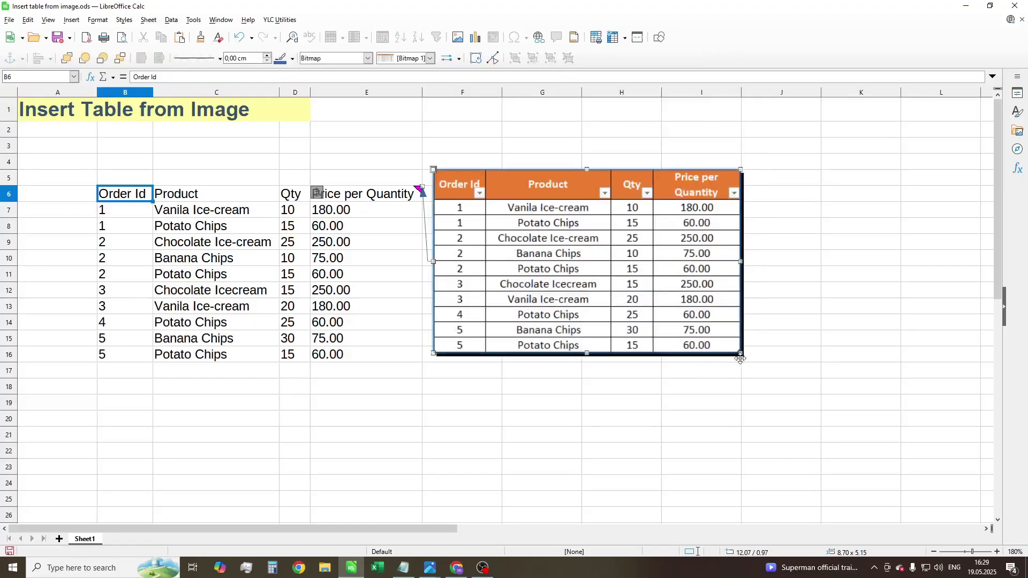
left_click_drag(741, 355, 746, 362)
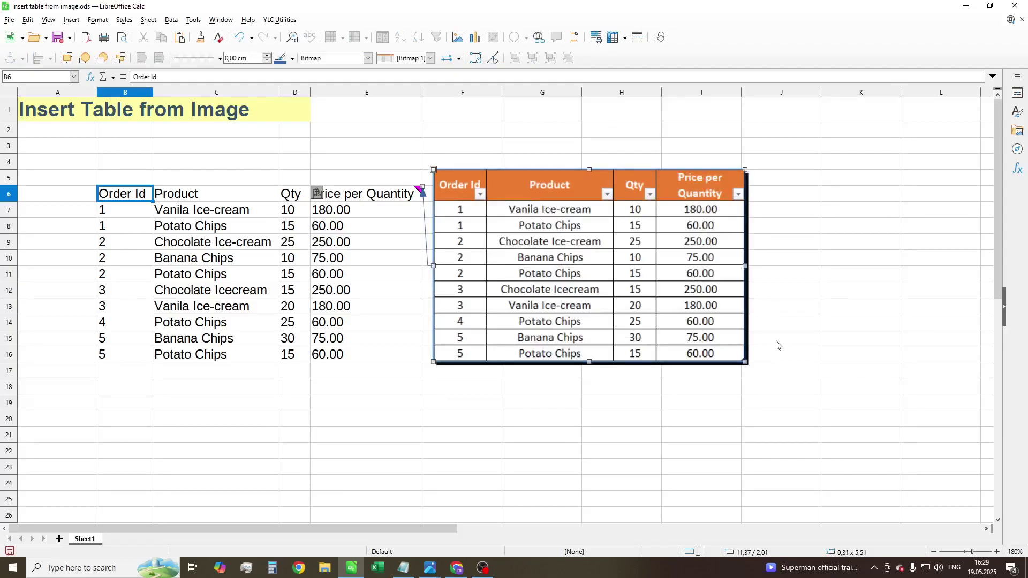
left_click(589, 423)
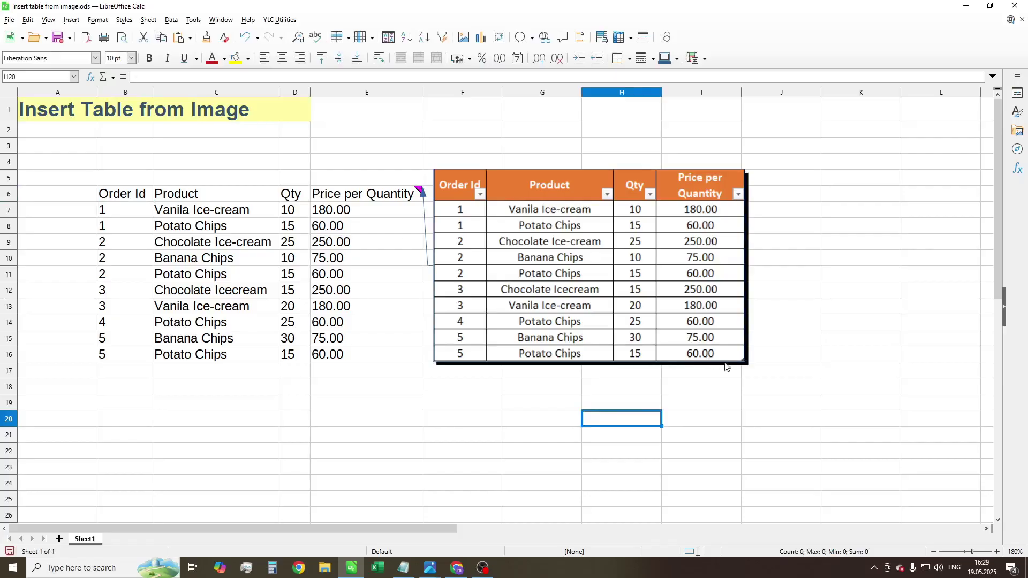
left_click(580, 264)
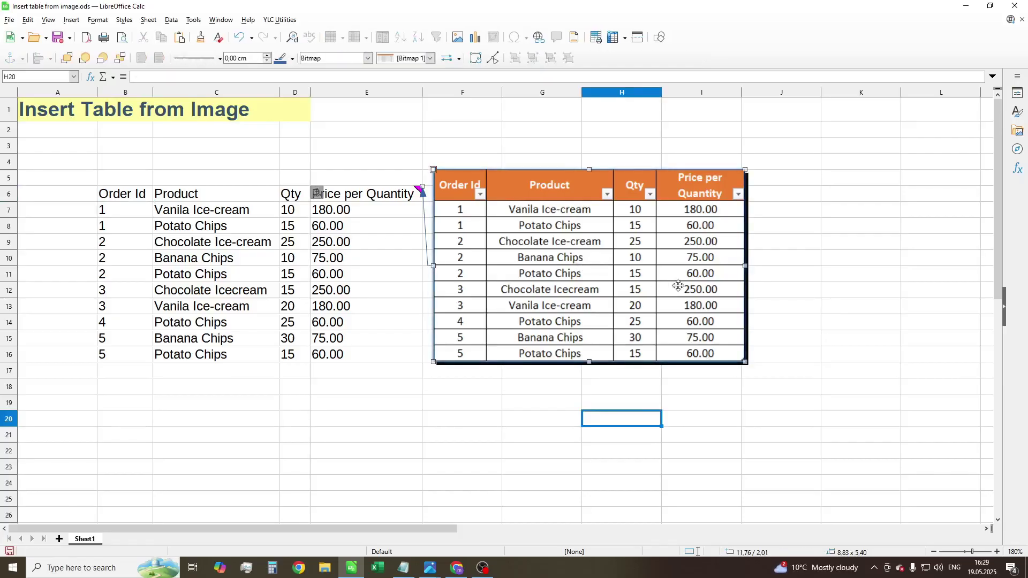
key("Delete")
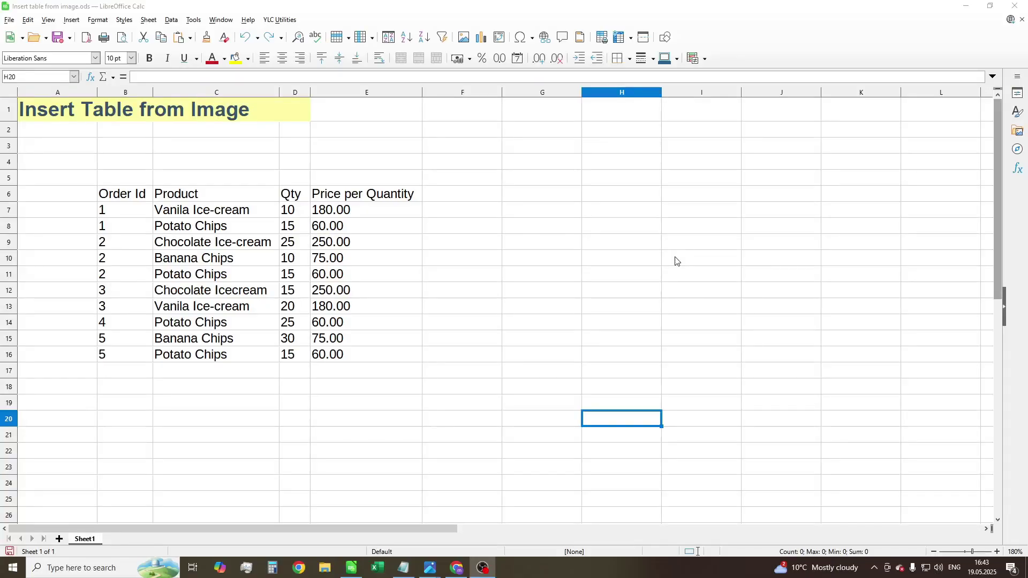
Step: Import the stock index table from Newspaper.jpg starting at B33
scroll(676, 261, "down", 3)
scroll(677, 260, "down", 6)
left_click(131, 198)
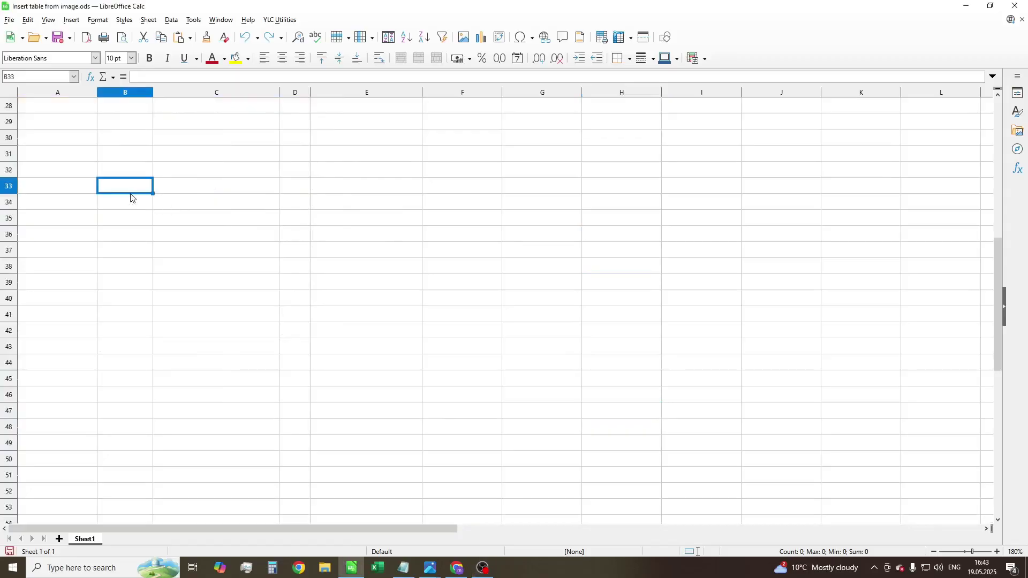
left_click(281, 20)
mouse_move(299, 147)
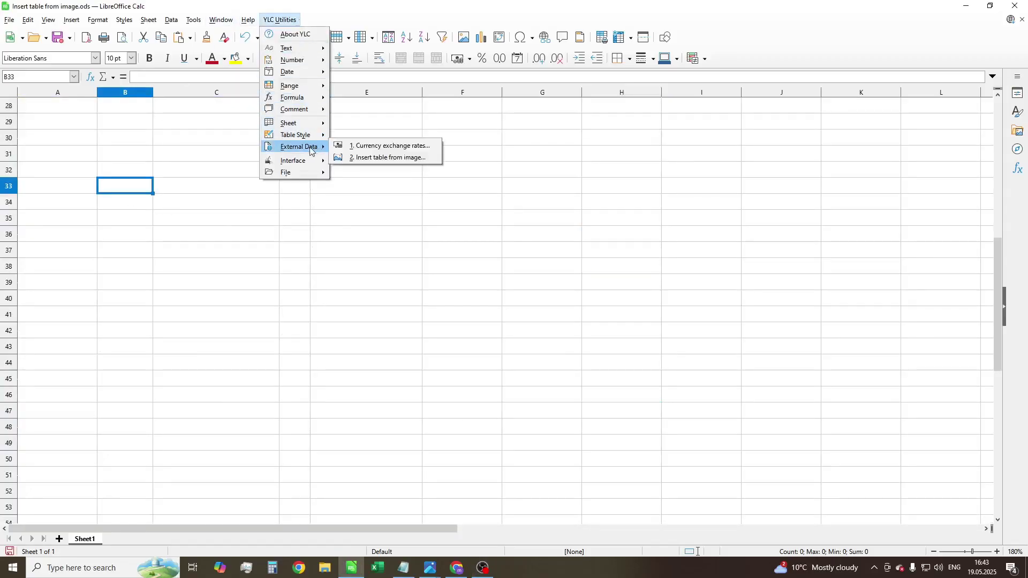
left_click(373, 158)
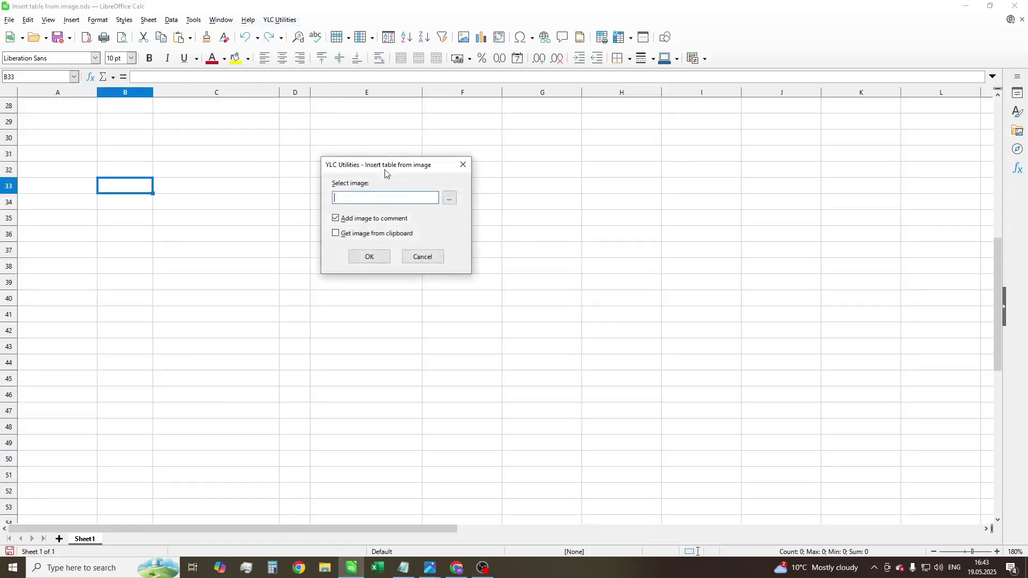
left_click(450, 198)
left_click(560, 134)
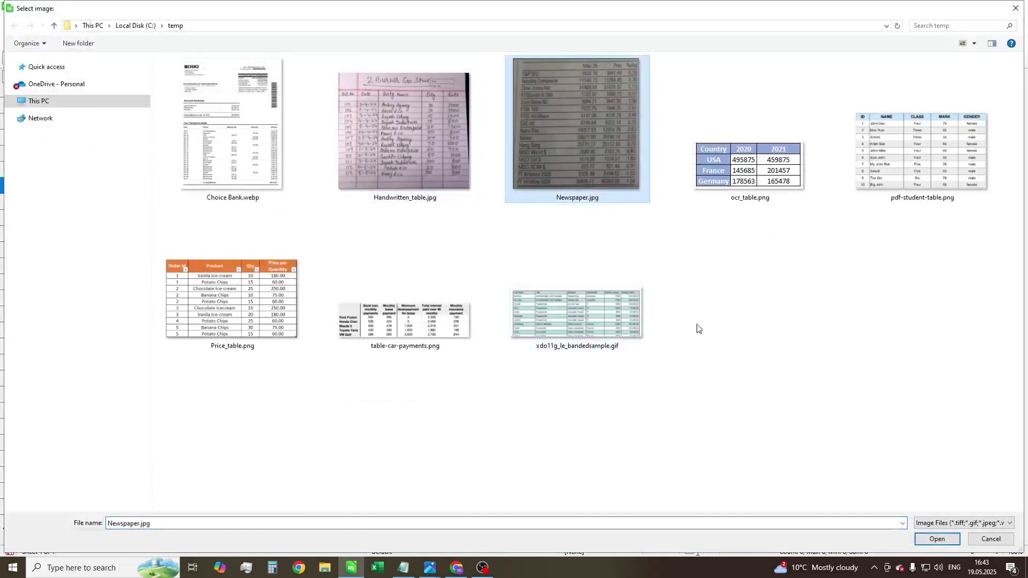
left_click(938, 540)
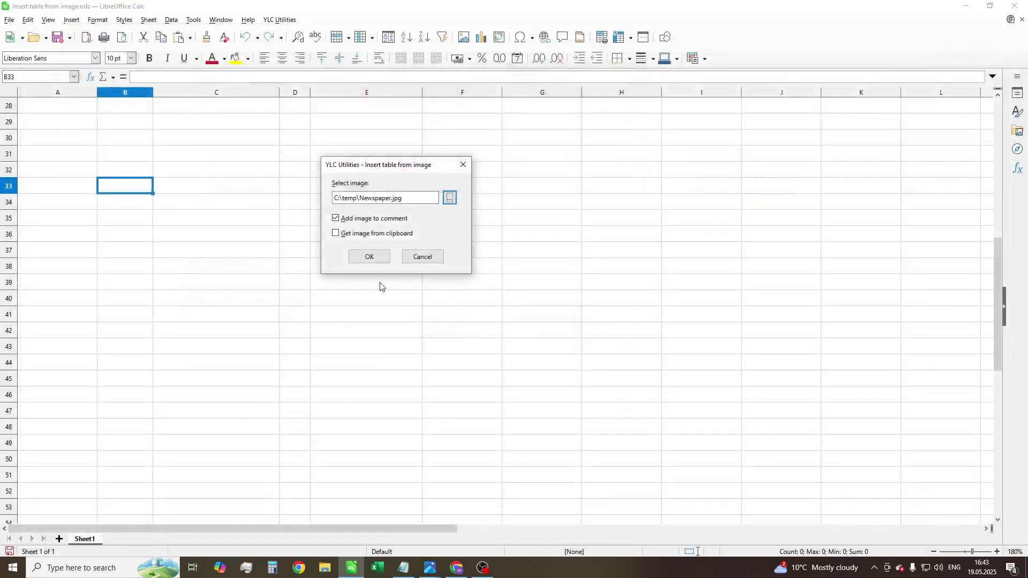
left_click(378, 262)
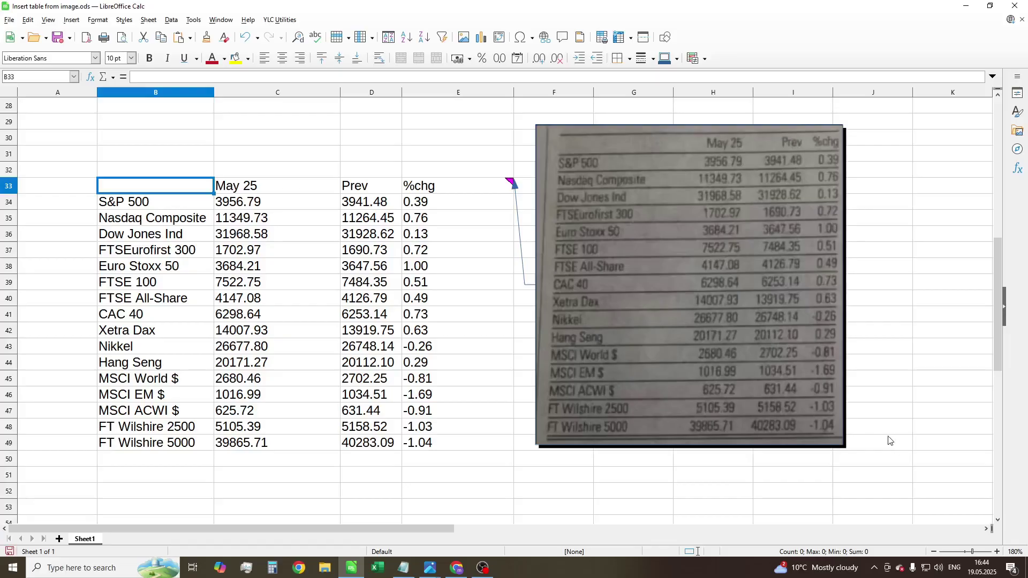
Step: Apply the Medium Dark Teal table style to the B33:E49 stock index table
left_click(266, 290)
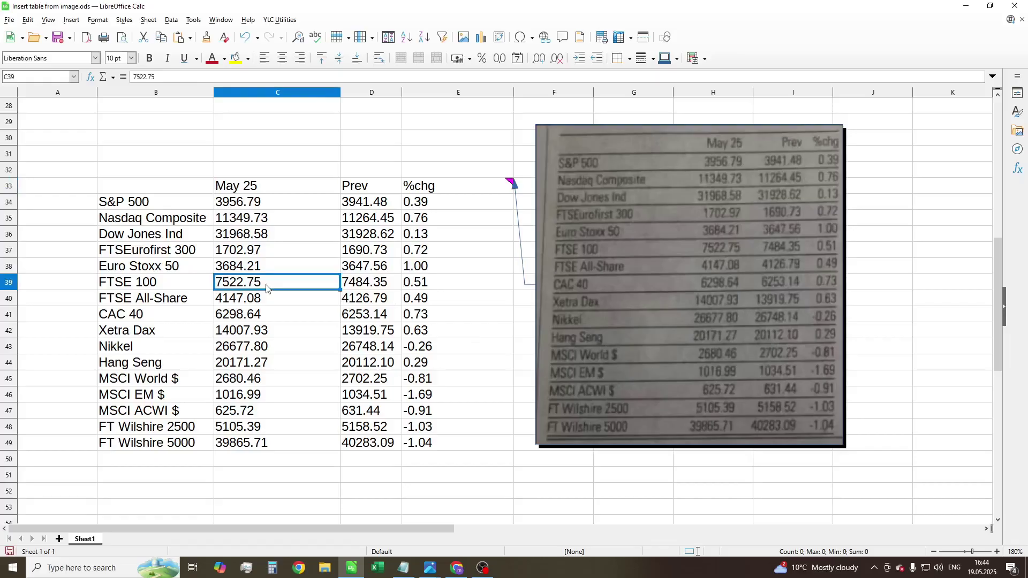
left_click(279, 20)
mouse_move(295, 135)
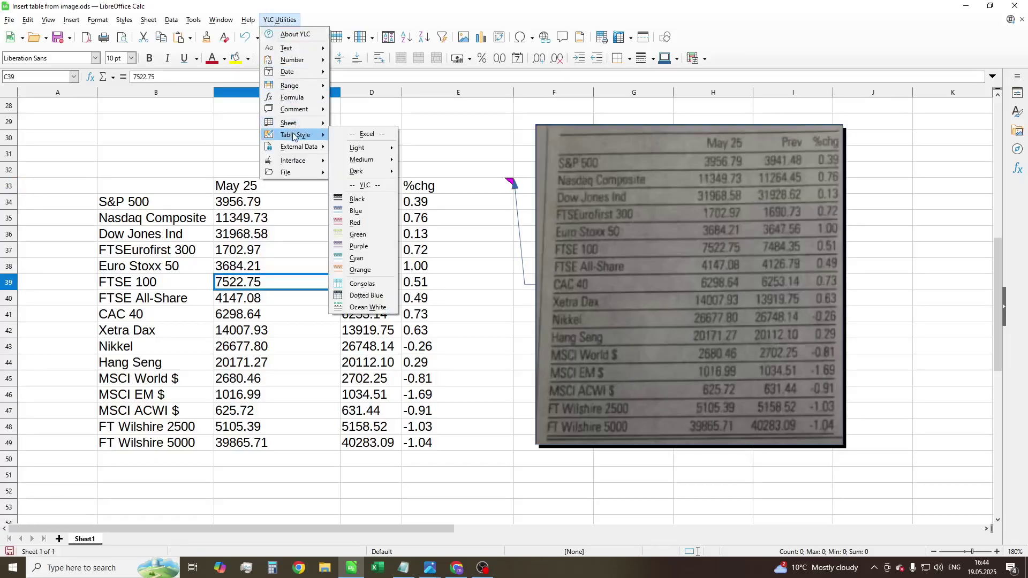
mouse_move(361, 160)
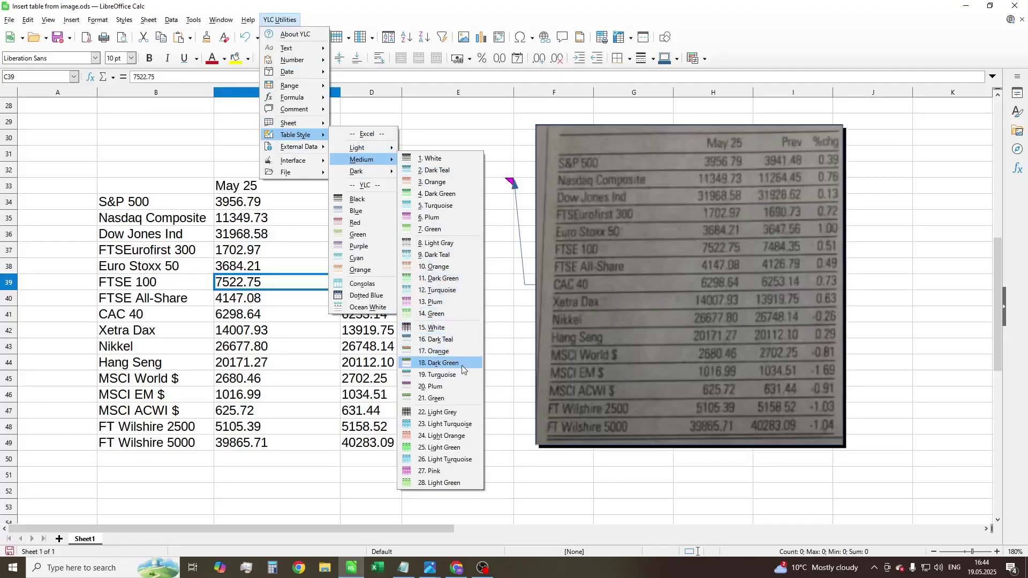
left_click(449, 340)
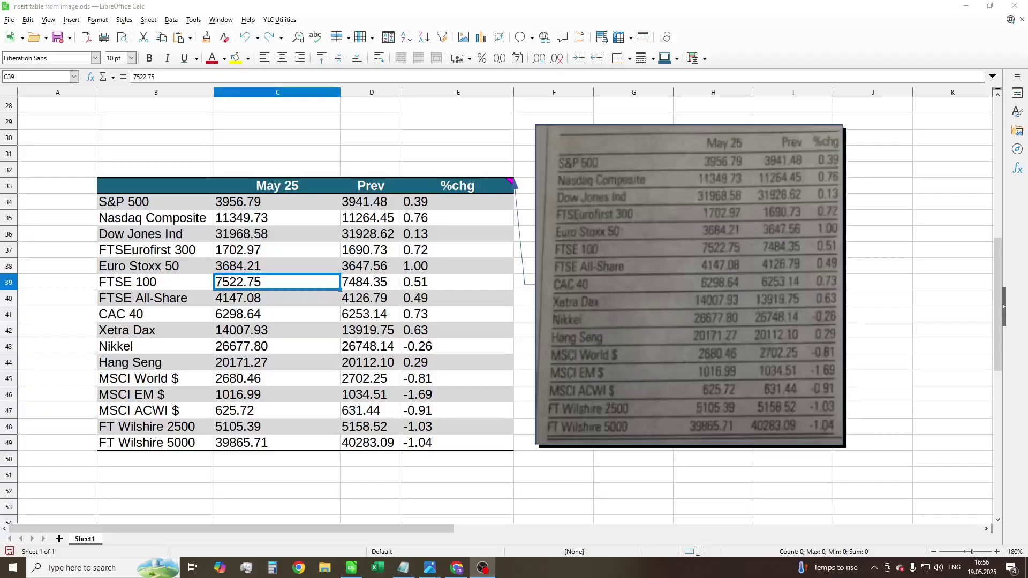
scroll(244, 229, "down", 4)
scroll(156, 245, "down", 3)
Step: Import the bill records from Handwritten_table.jpg, starting from A62, into B62:F75
scroll(156, 245, "down", 2)
left_click(69, 218)
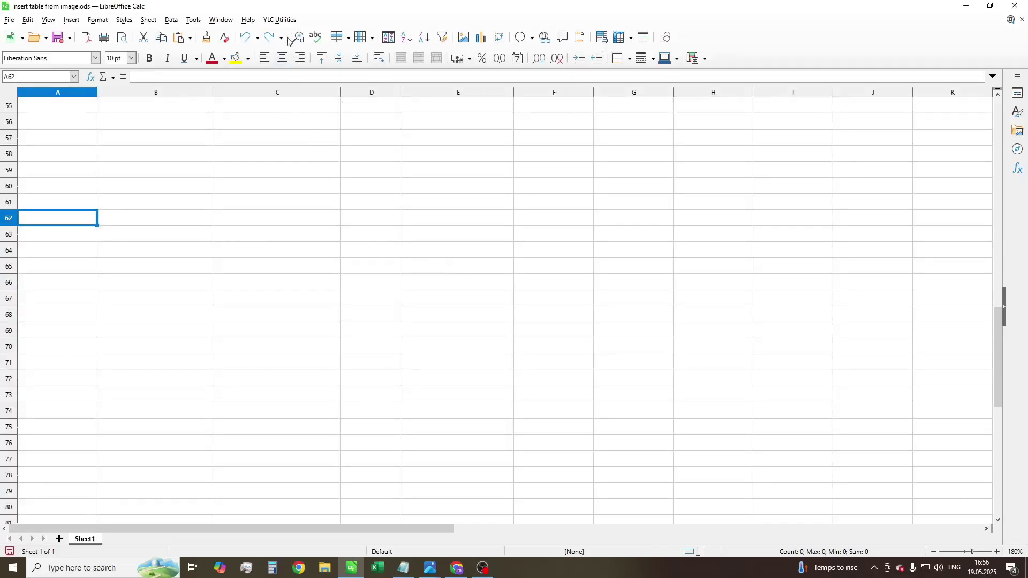
left_click(284, 19)
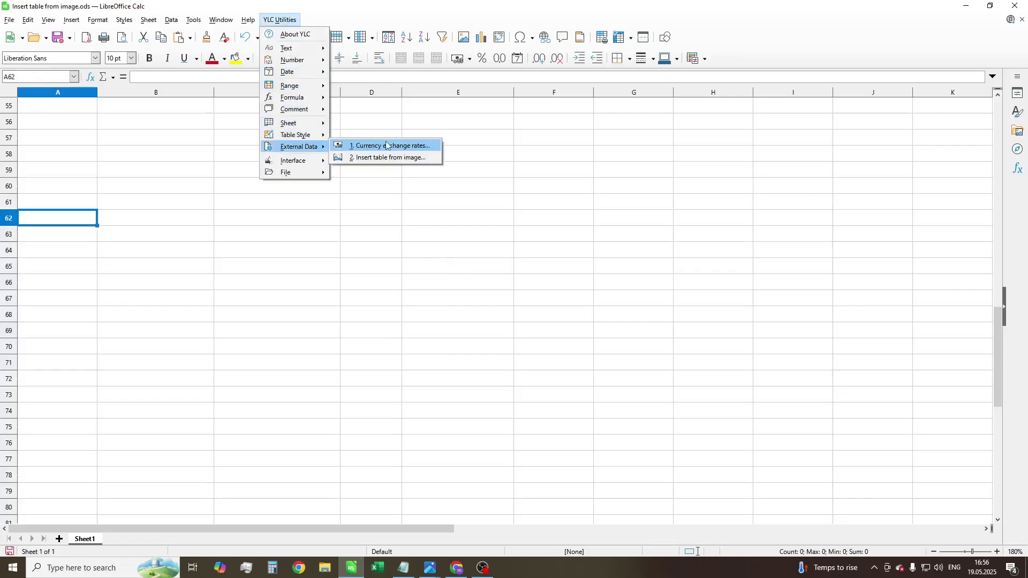
left_click(404, 156)
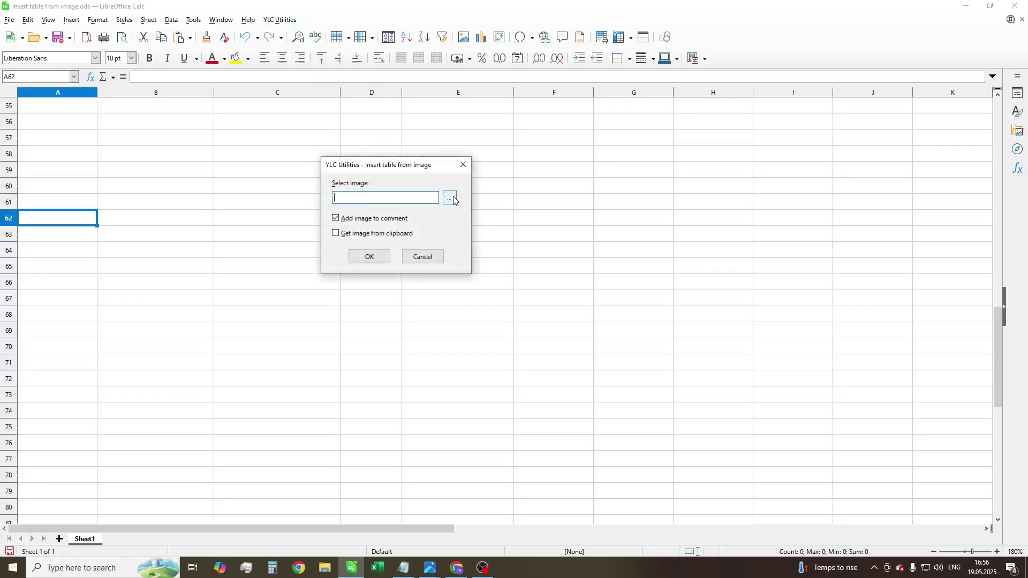
left_click(454, 200)
left_click(393, 140)
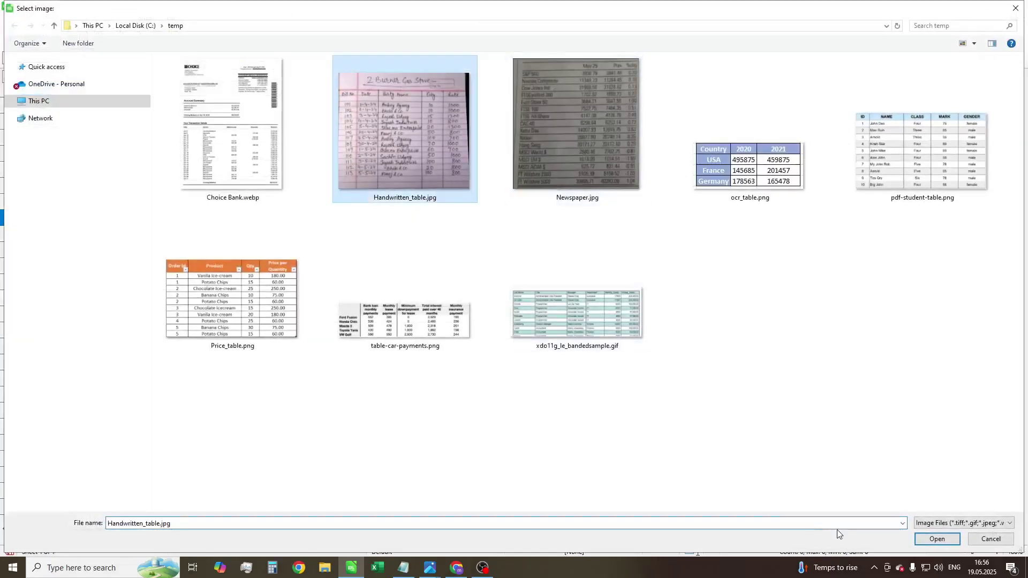
left_click(933, 541)
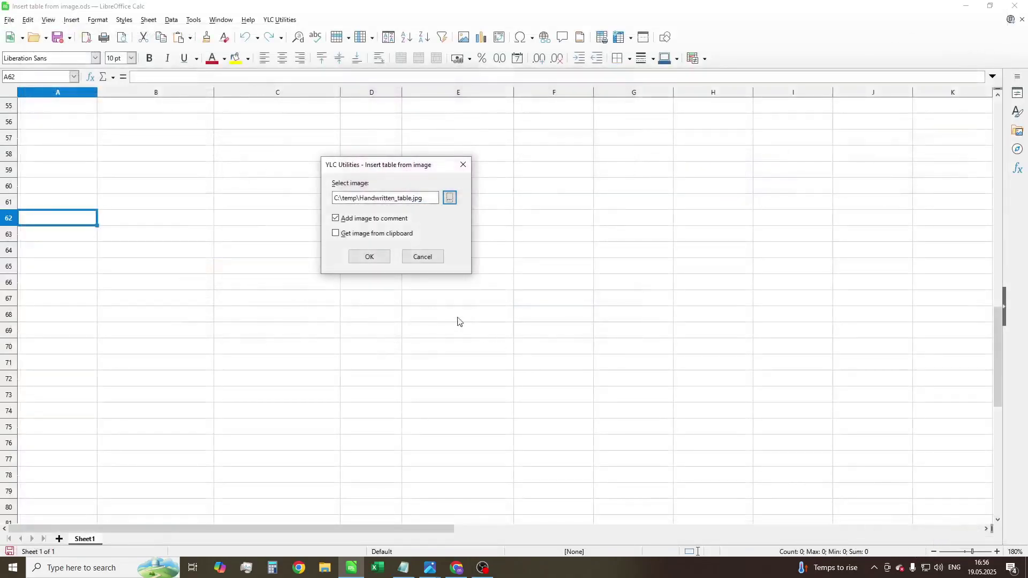
left_click(377, 260)
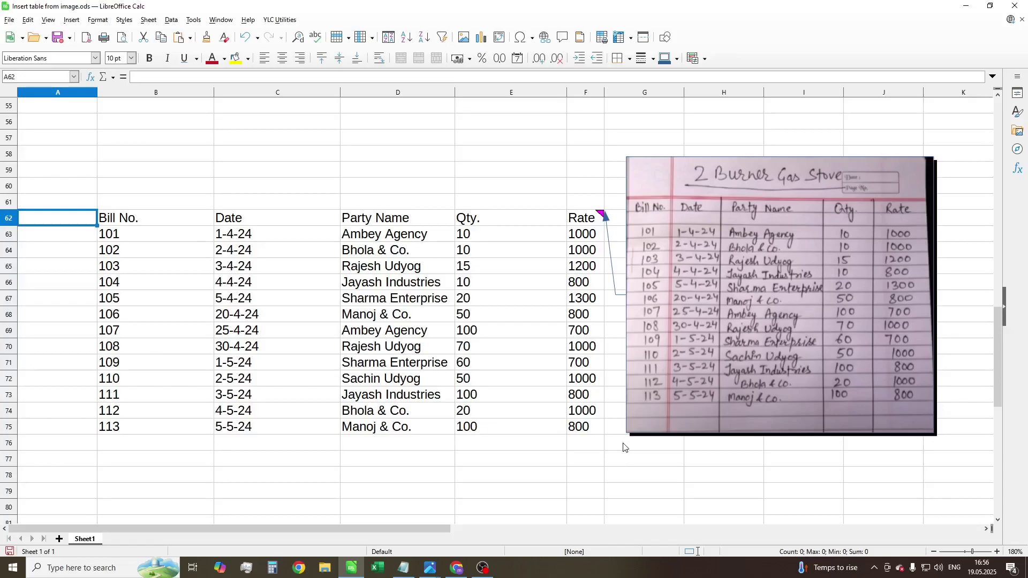
Step: Apply the Dotted Blue table style to the B62:F75 bill table
left_click(361, 301)
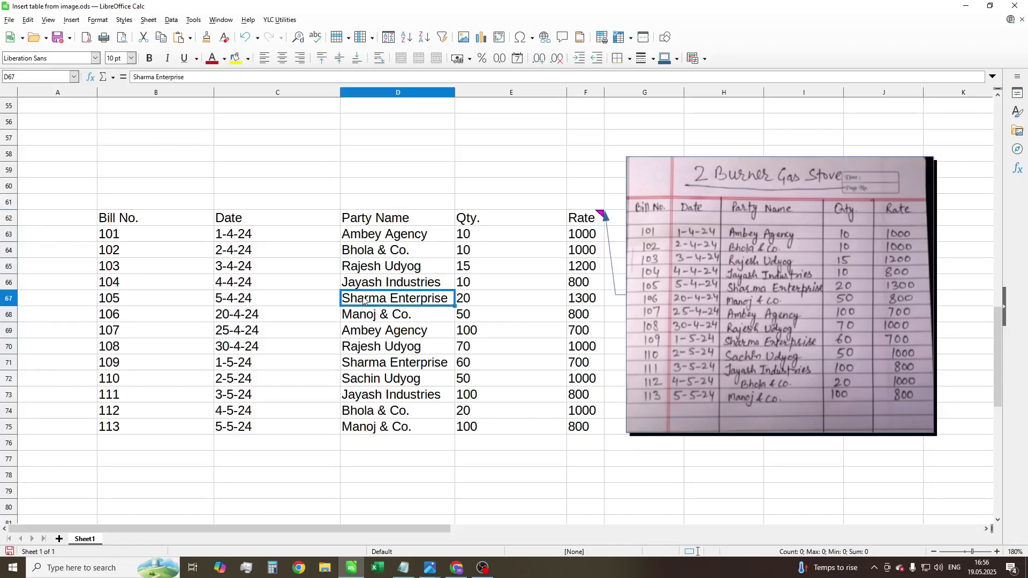
left_click(280, 20)
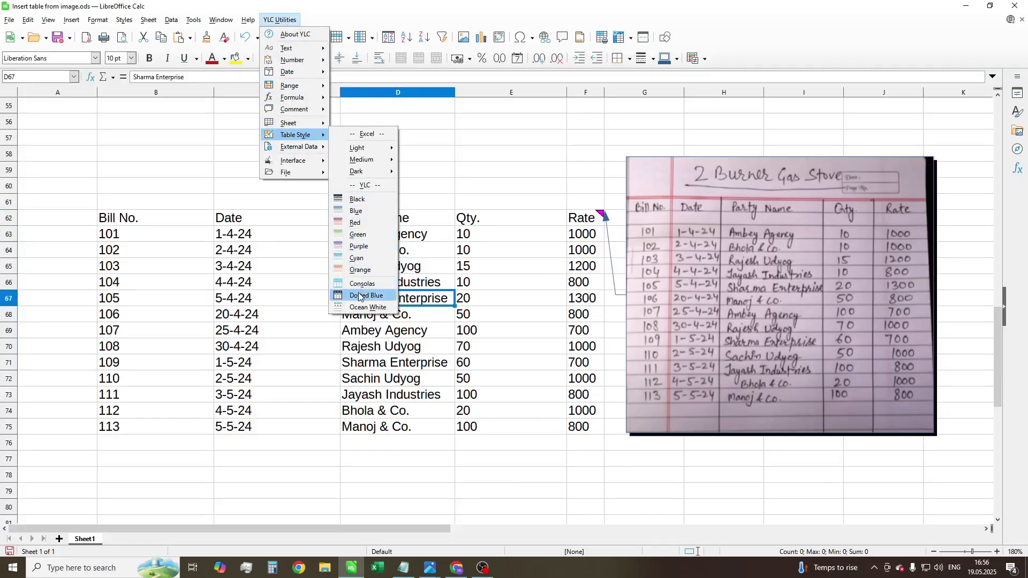
left_click(360, 295)
scroll(488, 357, "down", 1)
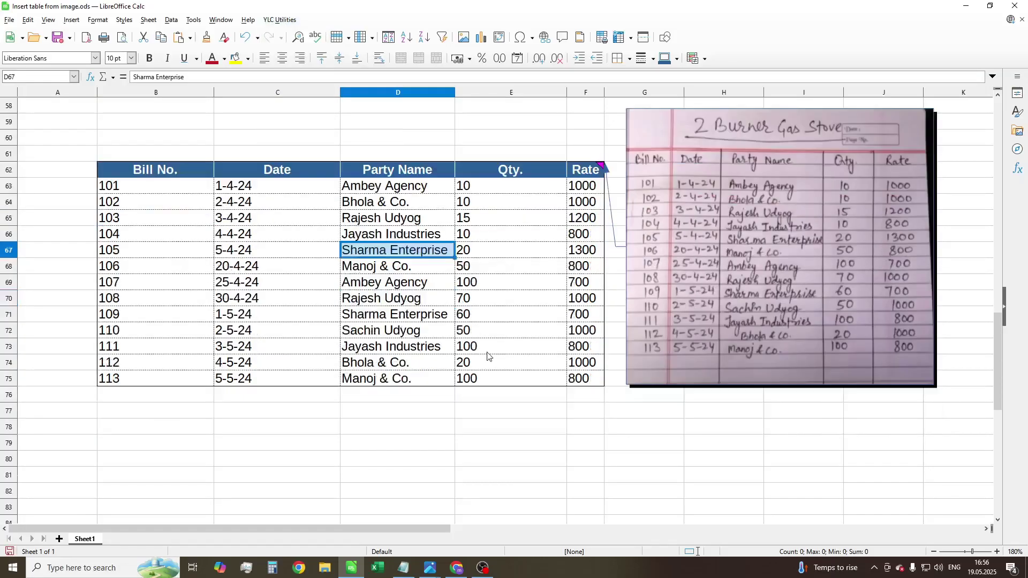
left_click(574, 461)
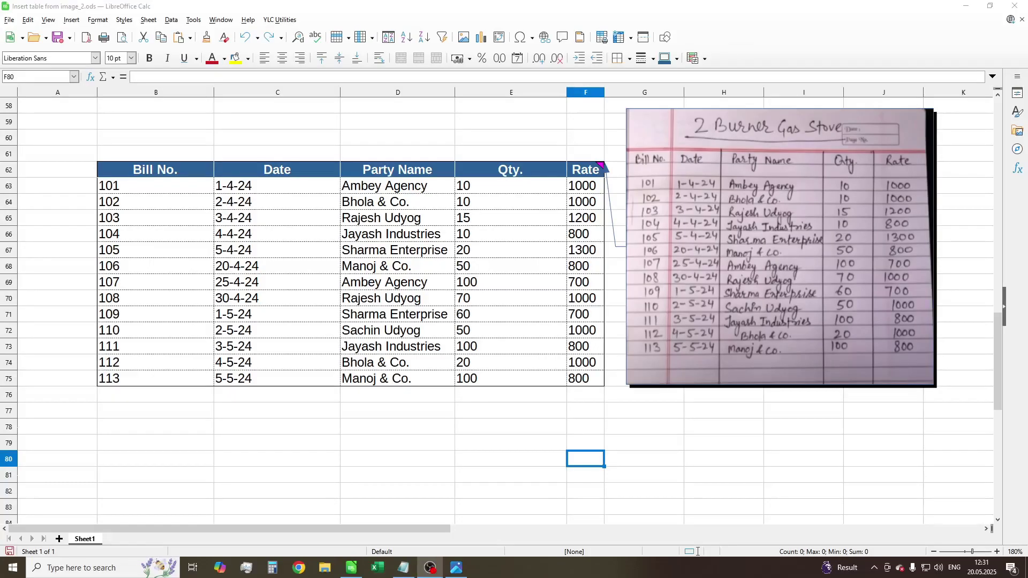
Step: Snip the Your Transaction Details table from Choice Bank.webp with Shift+Win+S
left_click(456, 568)
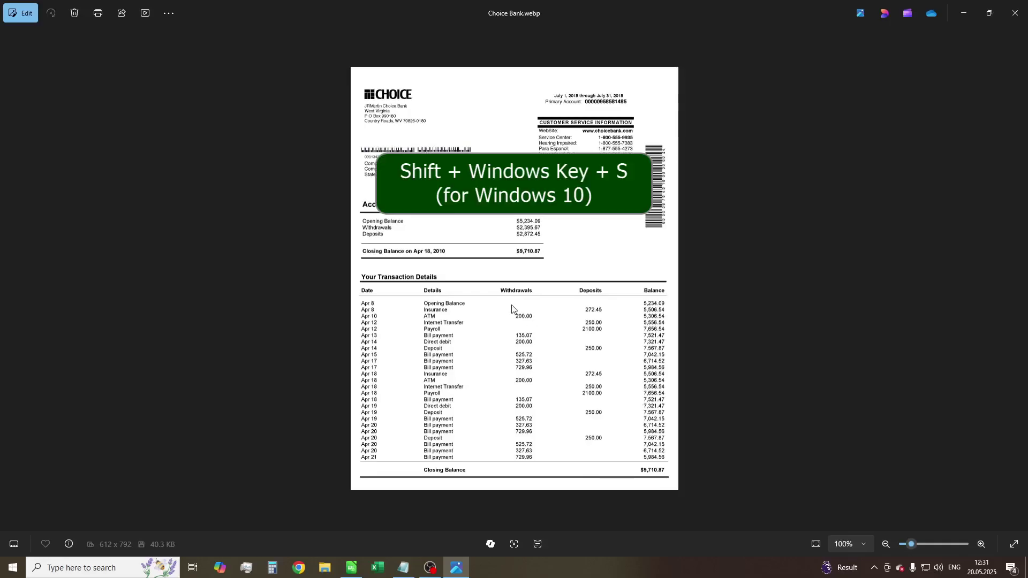
key("shift+super+s")
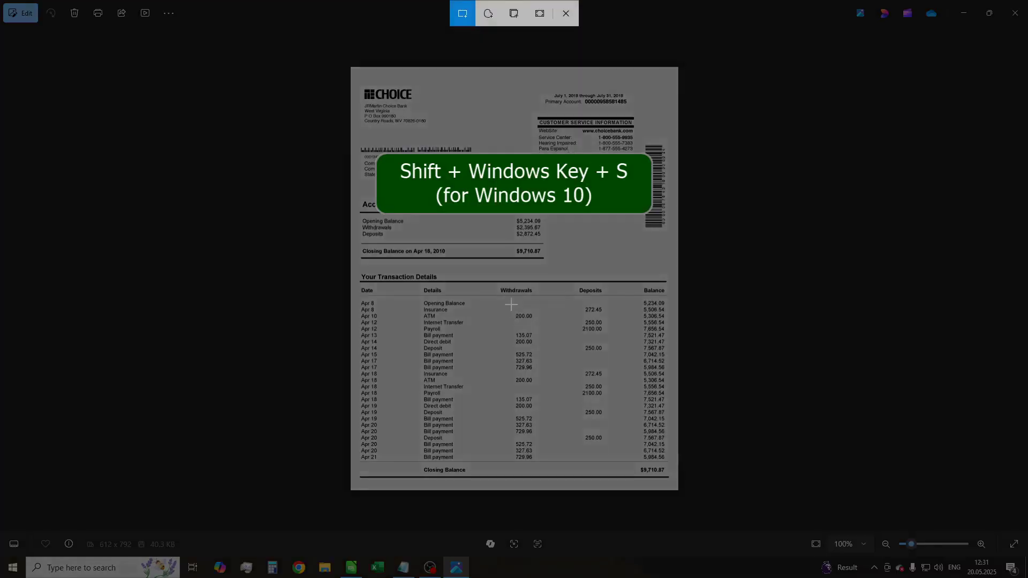
left_click_drag(358, 286, 673, 464)
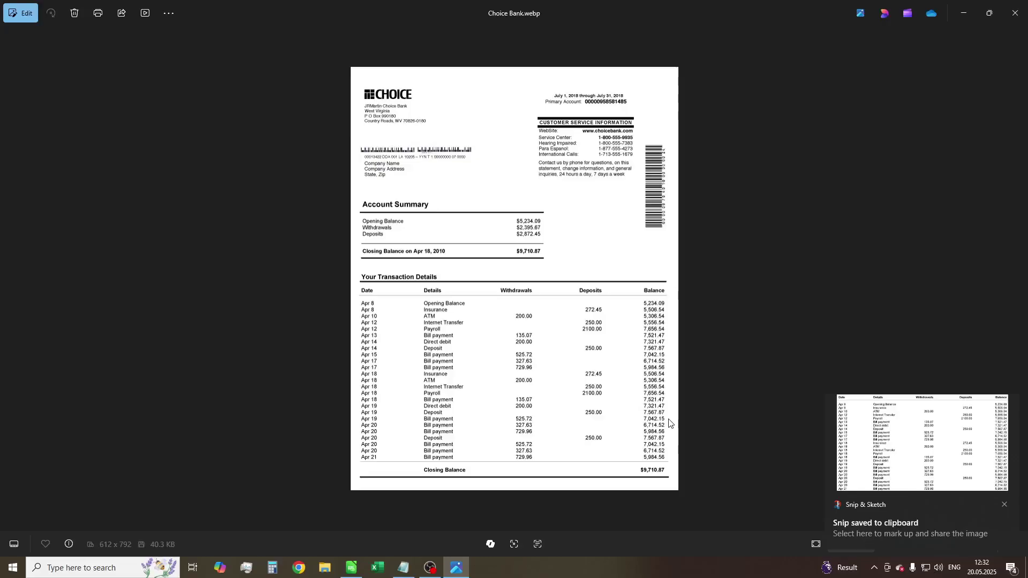
Step: Import the clipboard snip as a table at B94 using Get image from clipboard
left_click(351, 568)
scroll(322, 329, "down", 7)
scroll(268, 262, "down", 3)
left_click(191, 206)
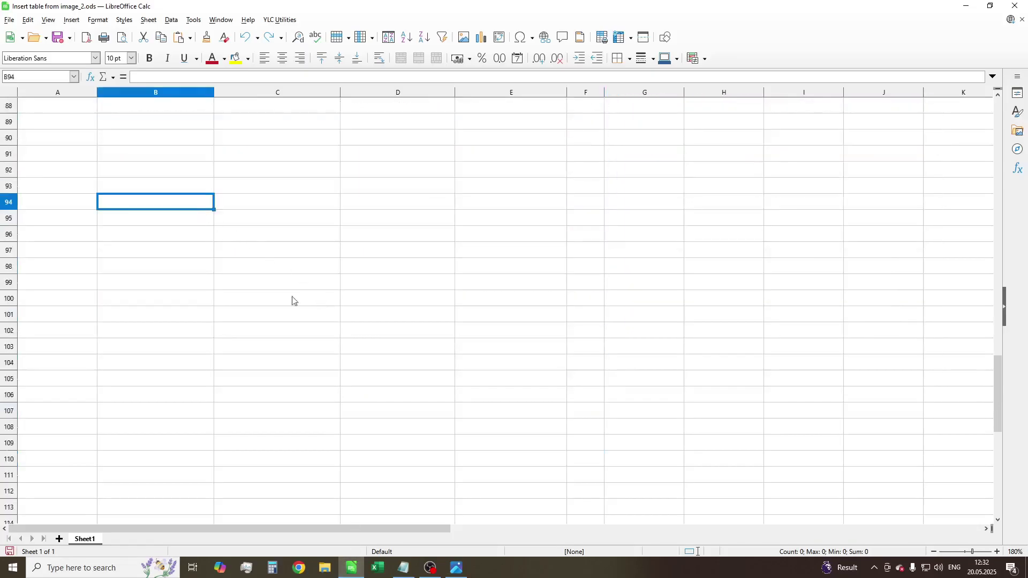
scroll(393, 337, "down", 2, "ctrl")
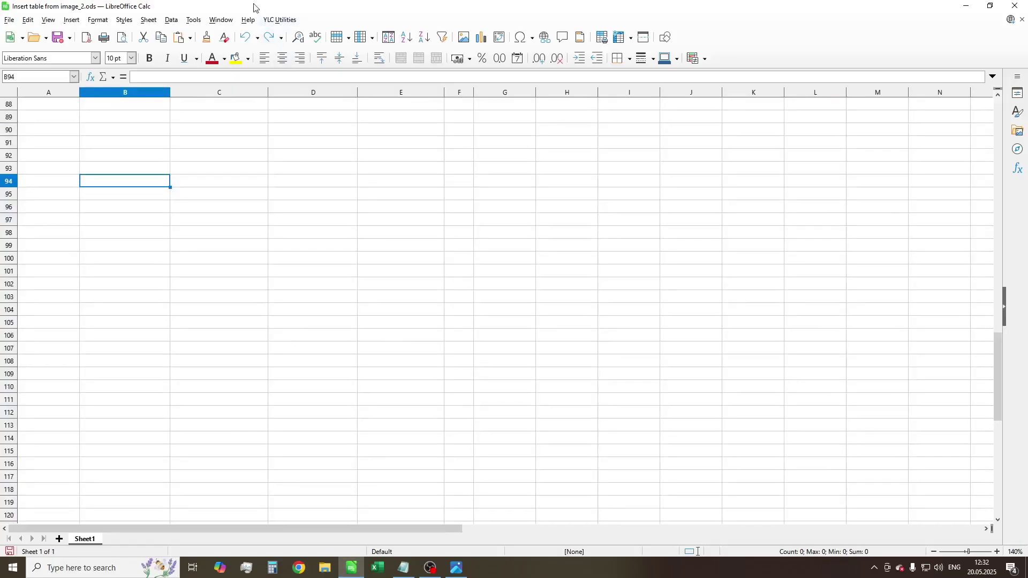
left_click(279, 20)
left_click(370, 155)
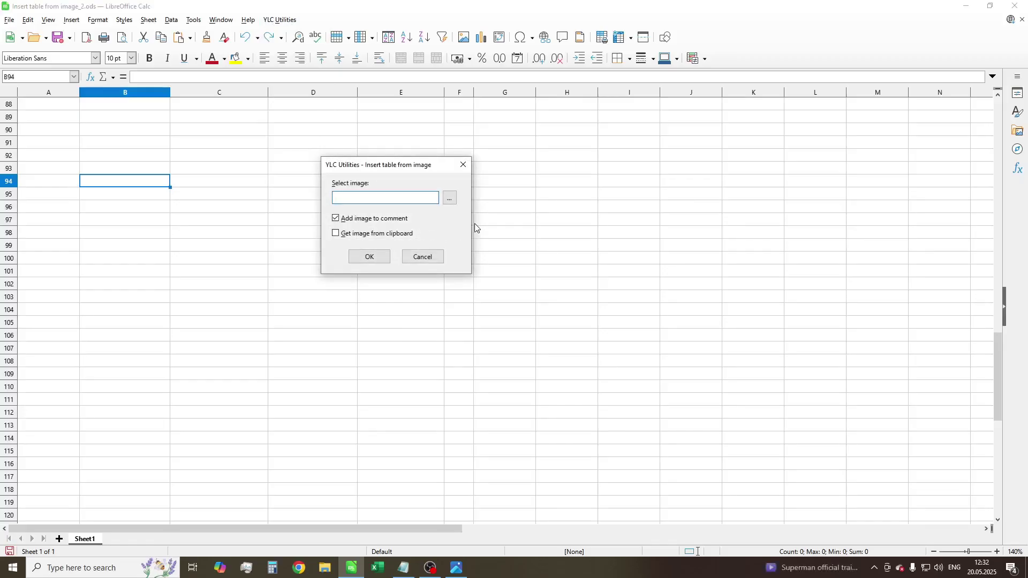
left_click(337, 234)
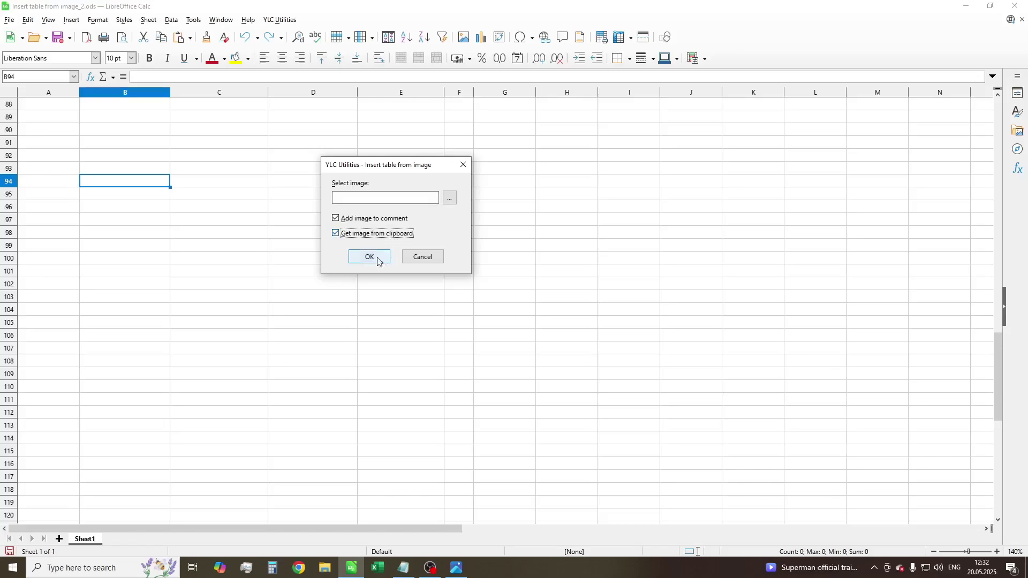
left_click(379, 258)
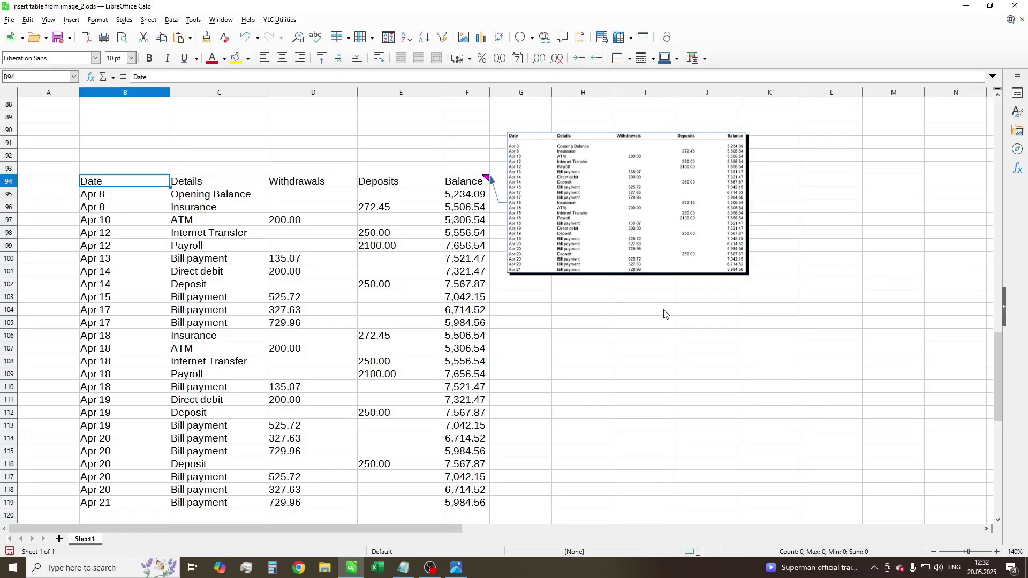
Step: Move the bank snip image beside the B94:F119 table and enlarge it to match its height
left_click_drag(600, 235, 589, 261)
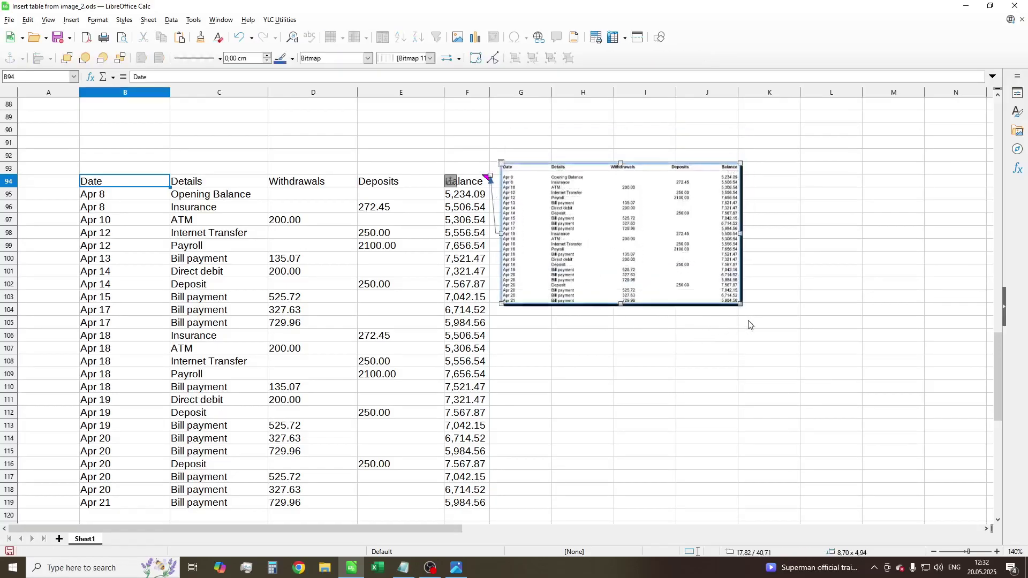
left_click_drag(741, 304, 974, 506)
scroll(782, 377, "down", 1)
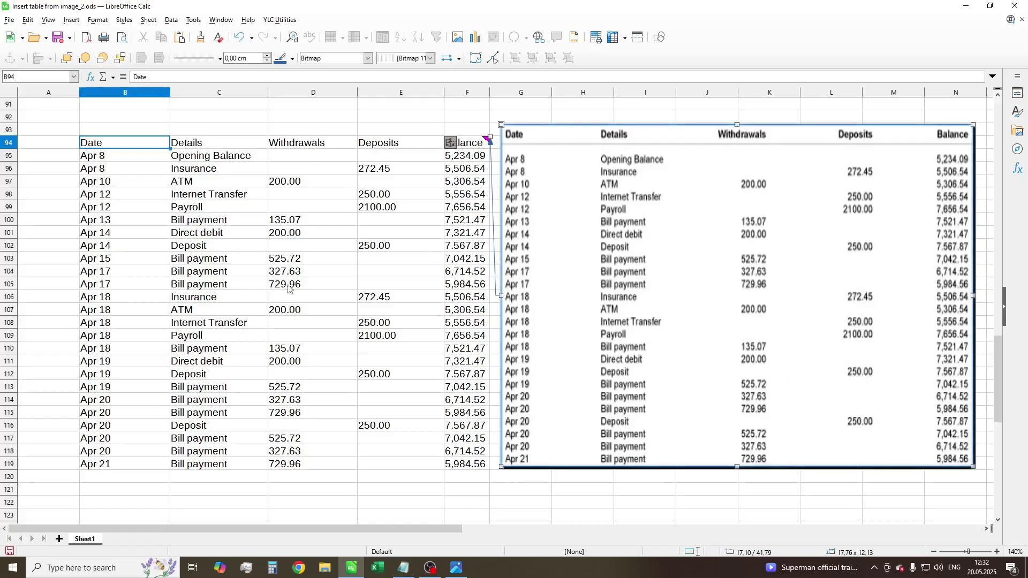
left_click(289, 259)
left_click(279, 21)
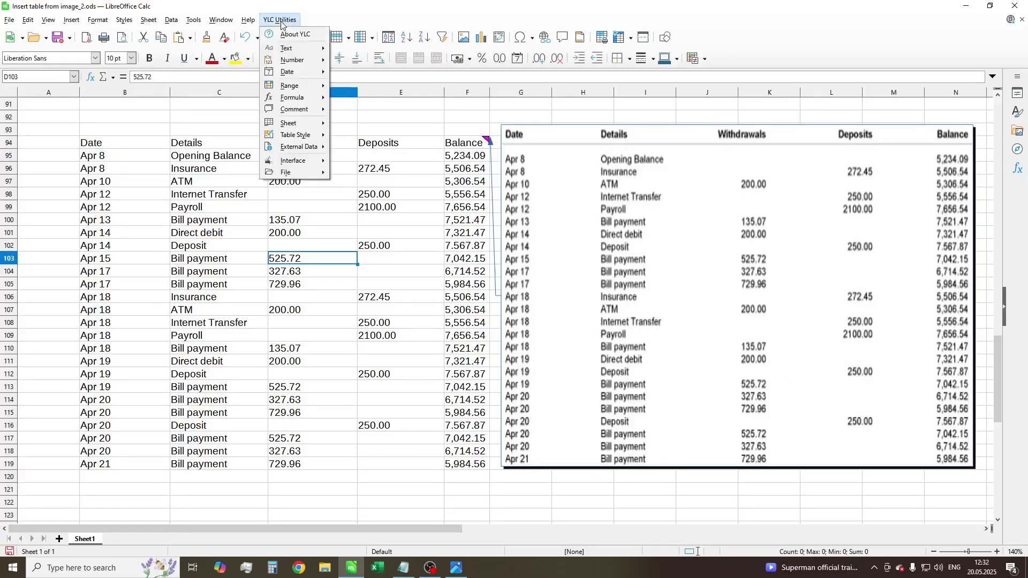
mouse_move(295, 134)
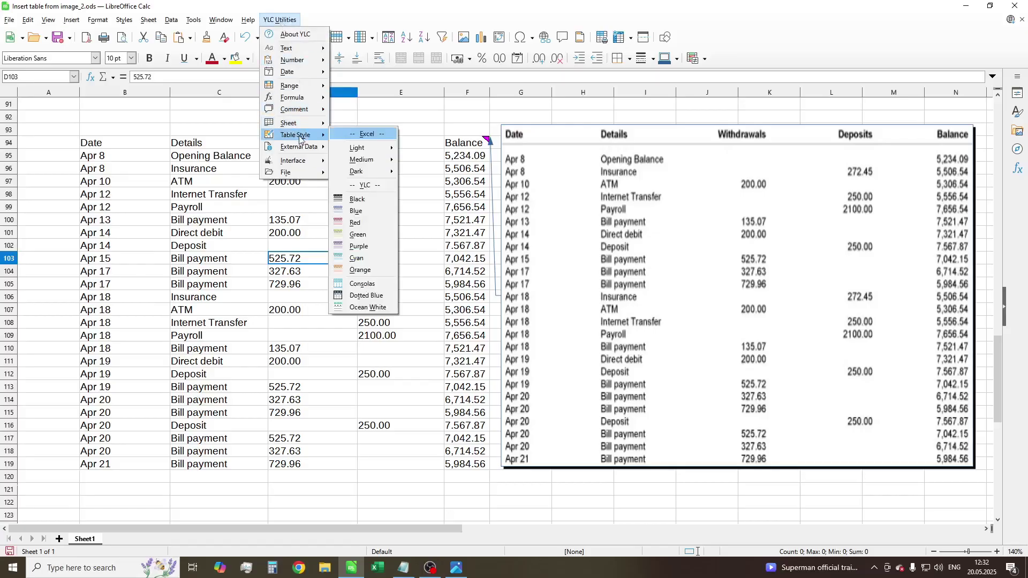
Step: Apply the Consolas table style to the bank transaction table, then deselect it to view the styling
left_click(373, 286)
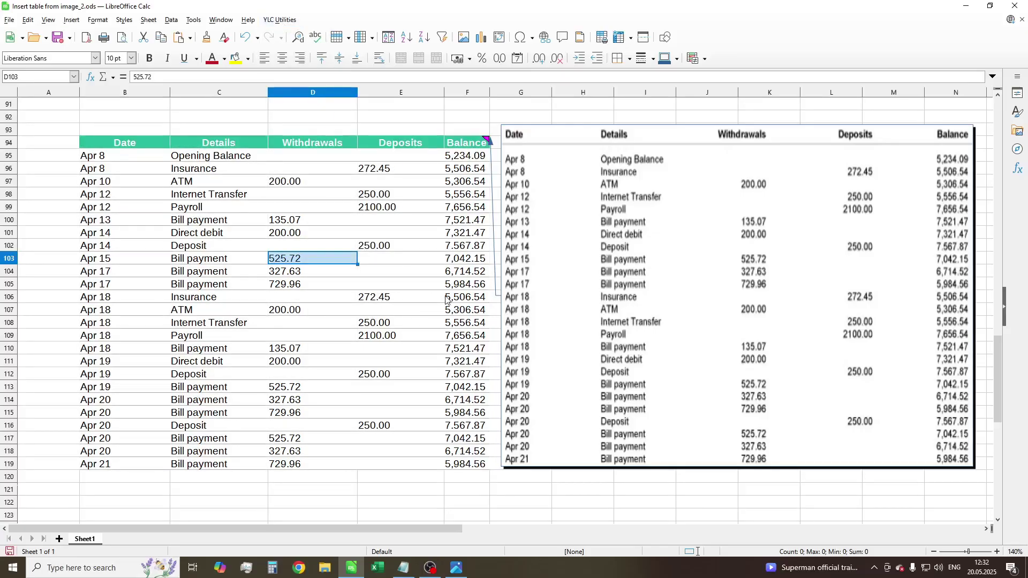
left_click(584, 503)
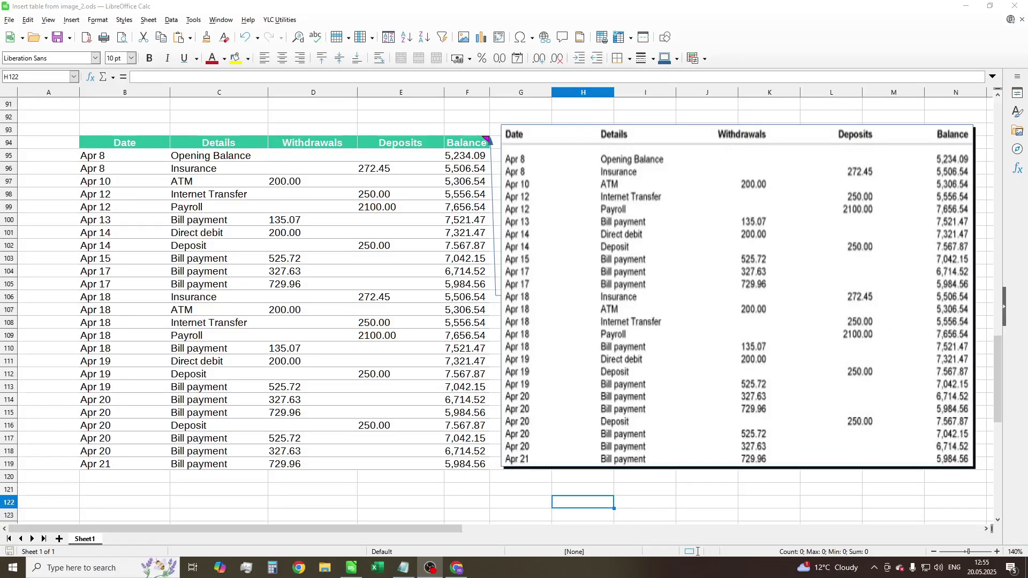
Step: Snip the sales table from the paused YouTube video to the clipboard
left_click(457, 567)
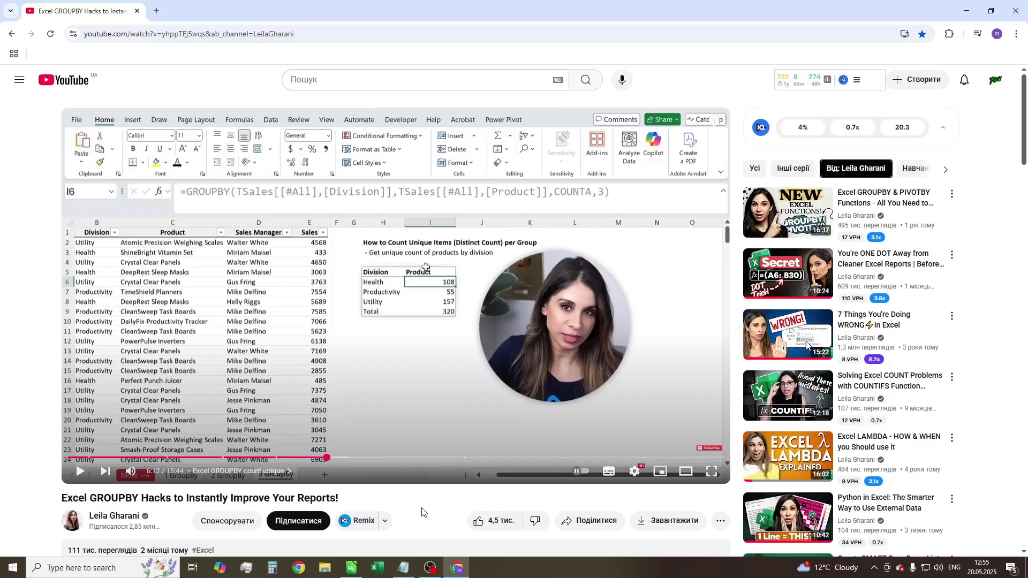
key("shift+super+s")
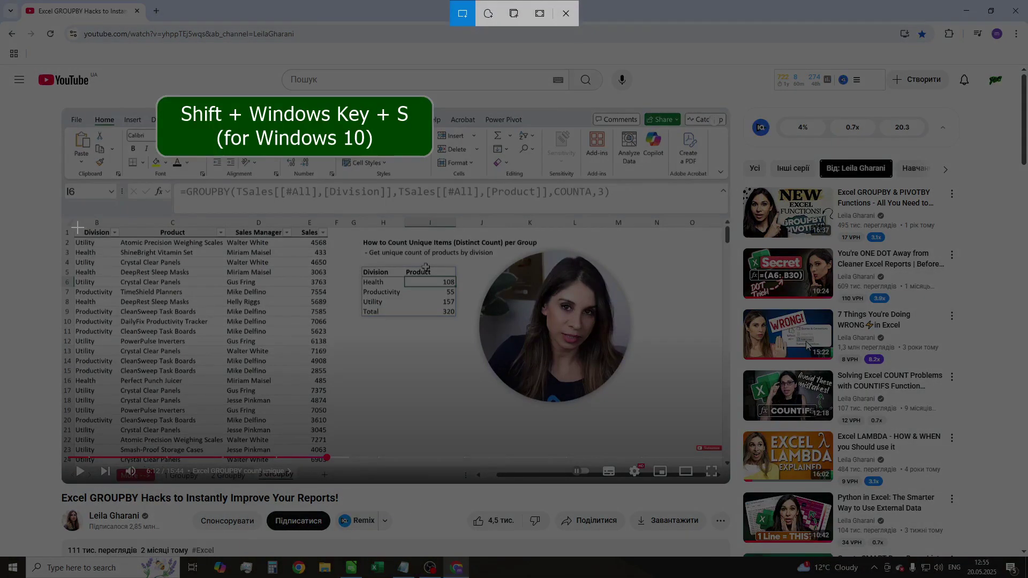
left_click_drag(73, 227, 327, 454)
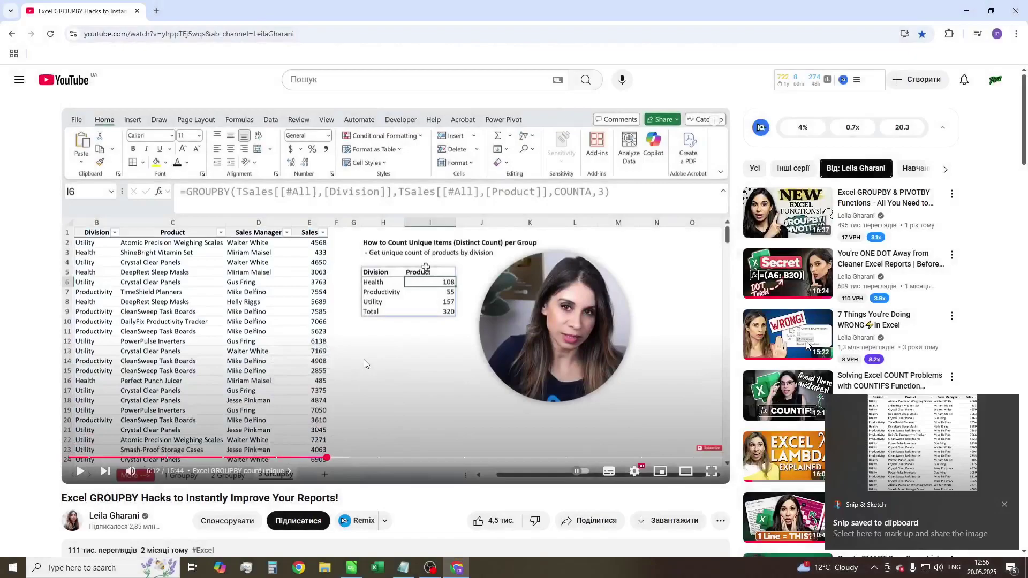
Step: Import the clipboard snip of the video sales table into the sheet at B135
left_click(351, 568)
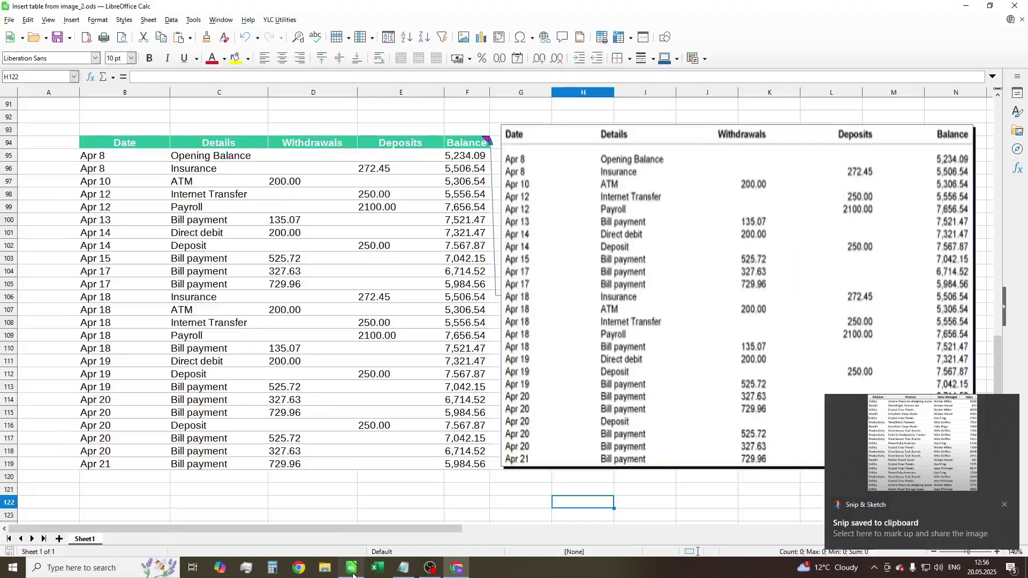
scroll(316, 336, "down", 3)
scroll(316, 336, "down", 10)
left_click(167, 207)
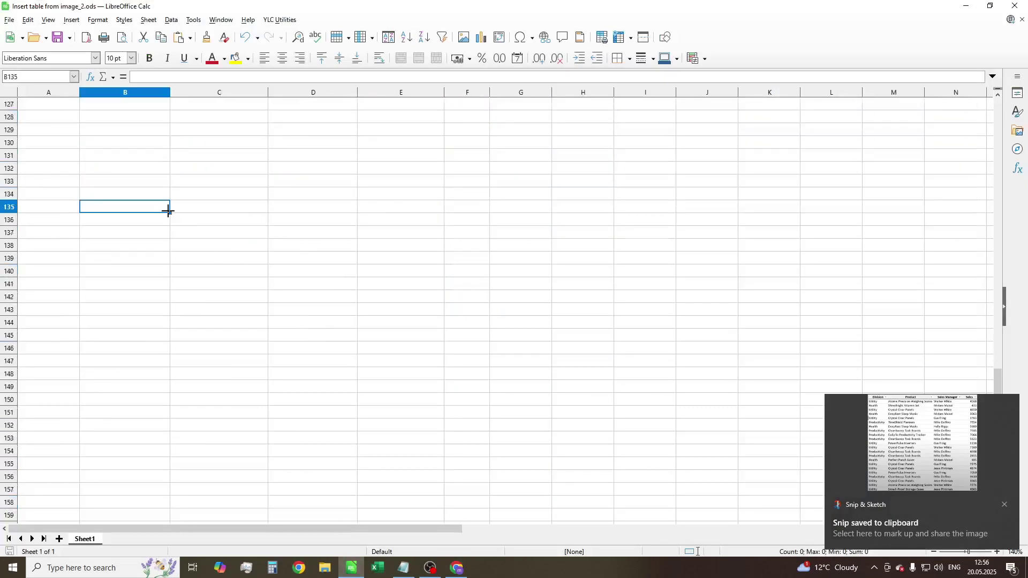
left_click(278, 20)
mouse_move(297, 146)
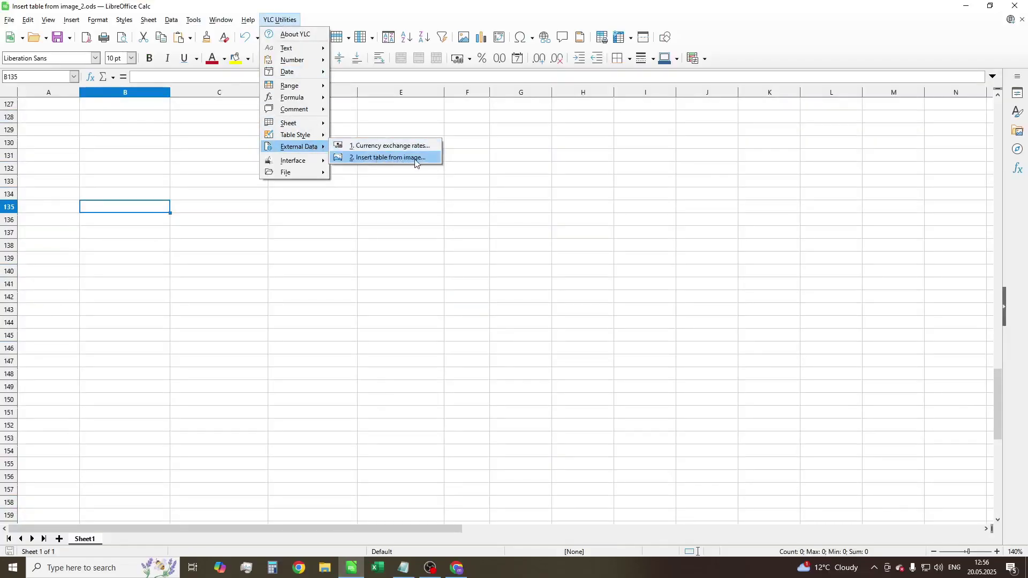
left_click(415, 158)
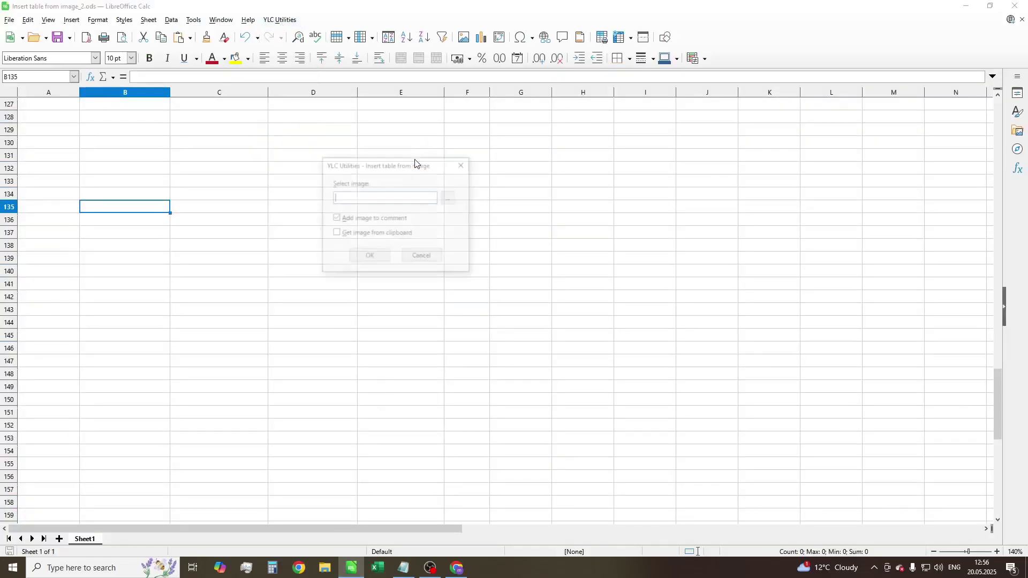
left_click(366, 236)
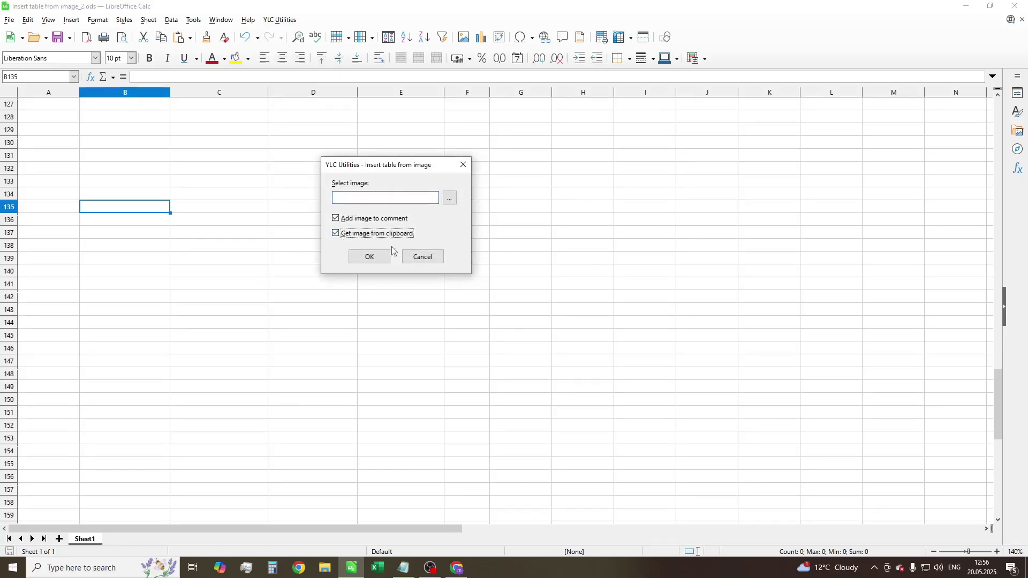
left_click(374, 257)
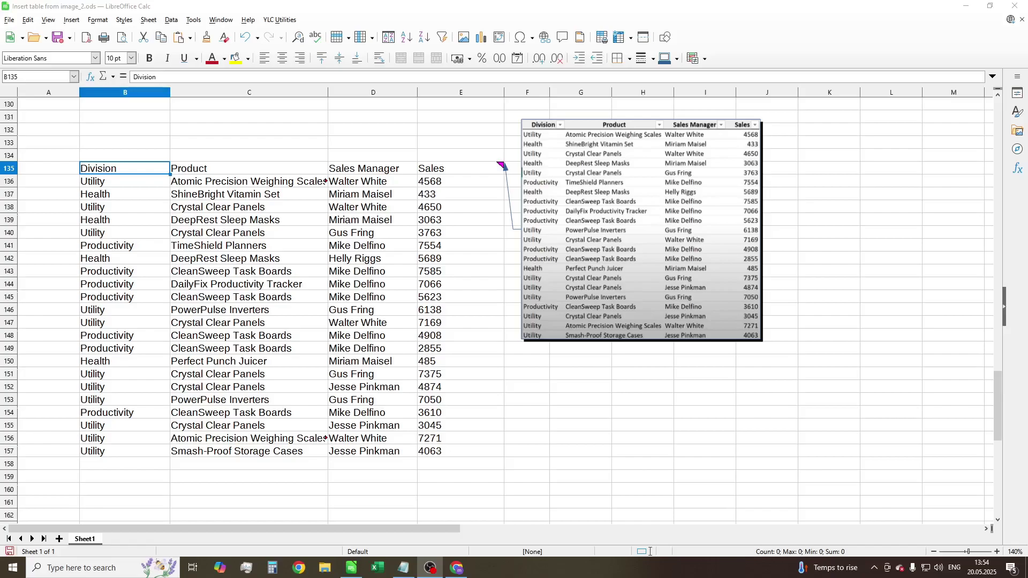
Step: Enter =E8+E9 in G8, getting #VALUE!, and select the price values E7:E16
left_click(525, 404)
scroll(525, 403, "up", 7)
scroll(522, 406, "up", 15)
scroll(521, 408, "up", 15)
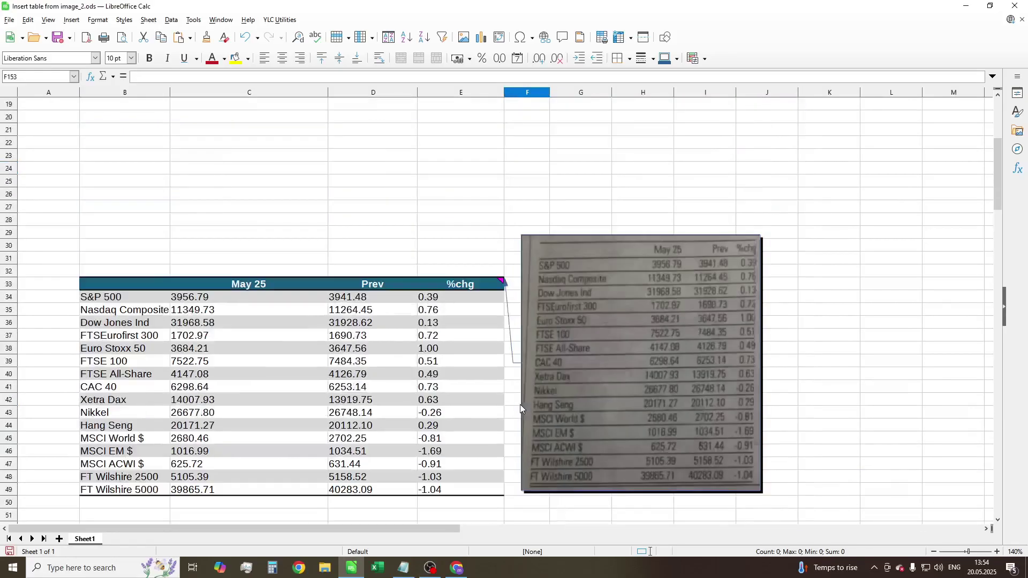
scroll(520, 404, "up", 6)
left_click(577, 199)
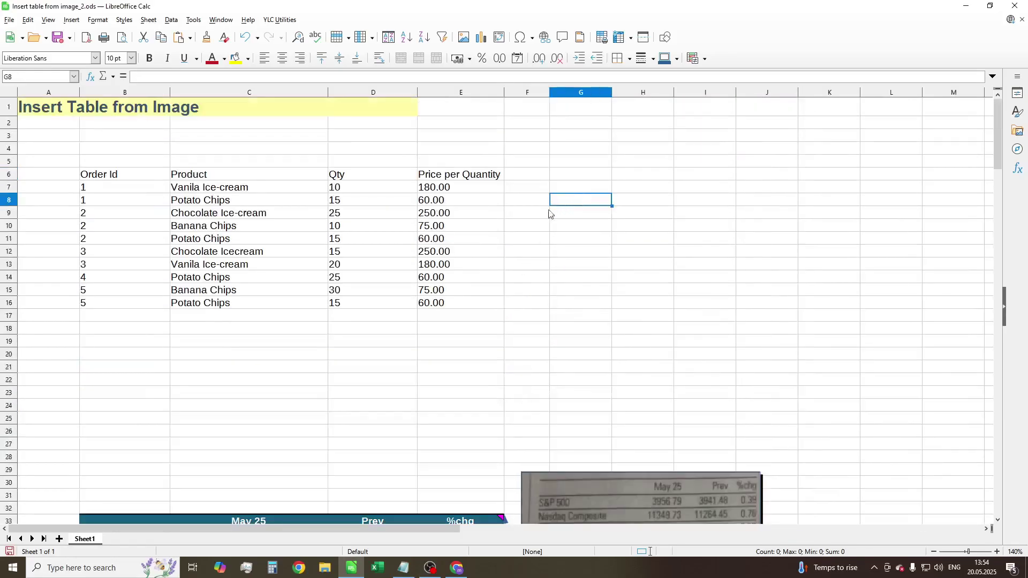
type("=")
left_click(471, 203)
type("+")
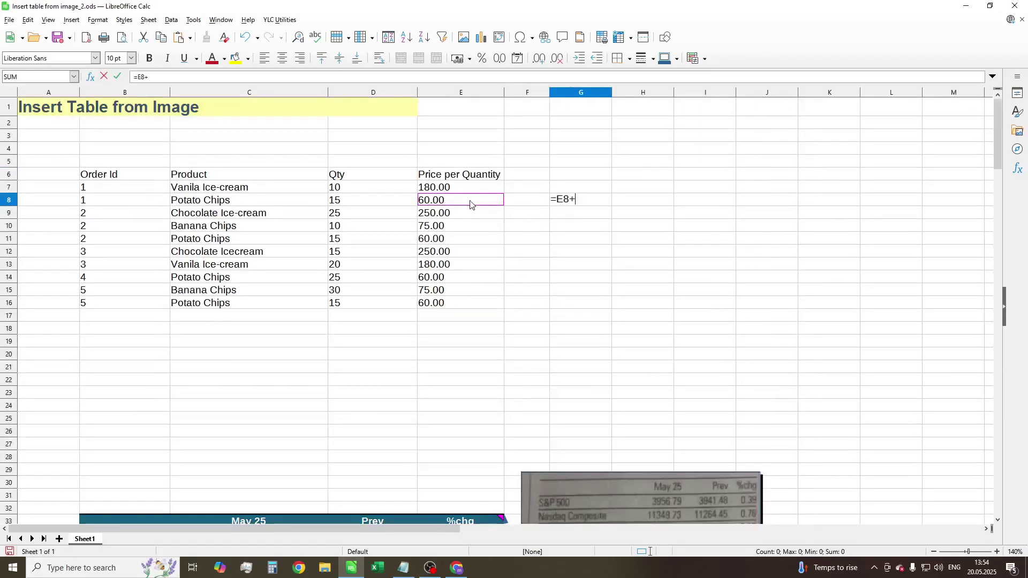
left_click(470, 215)
key("Return")
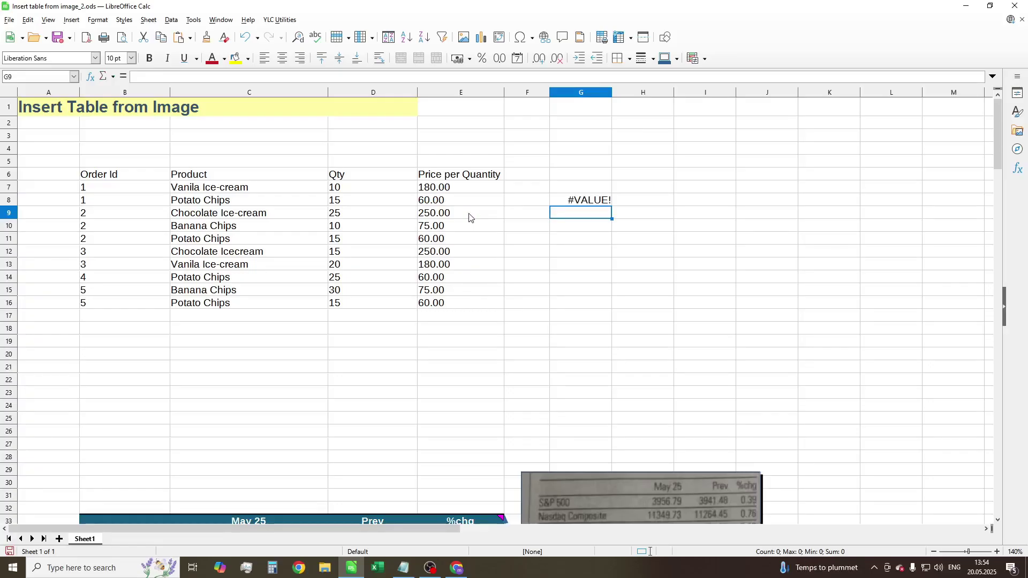
left_click_drag(477, 190, 474, 302)
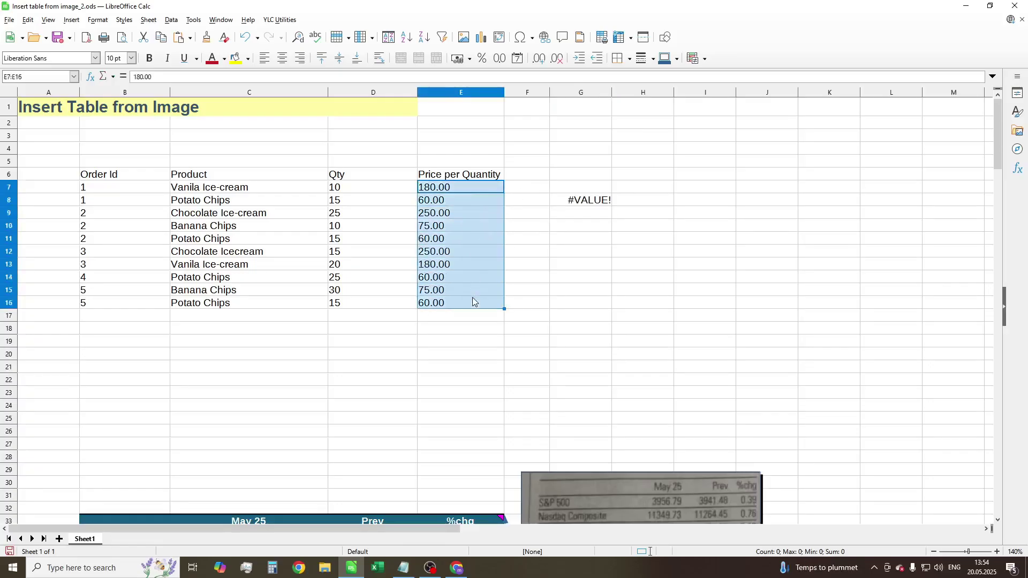
Step: Convert the selected text prices to numbers with YLC Utilities, then check that G8 shows 310
left_click(284, 21)
mouse_move(292, 59)
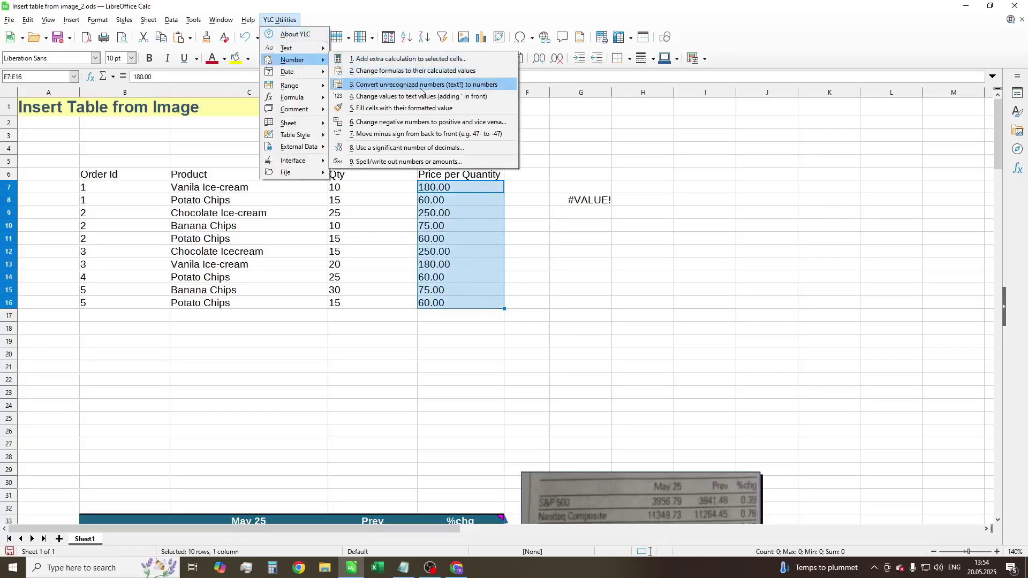
left_click(472, 85)
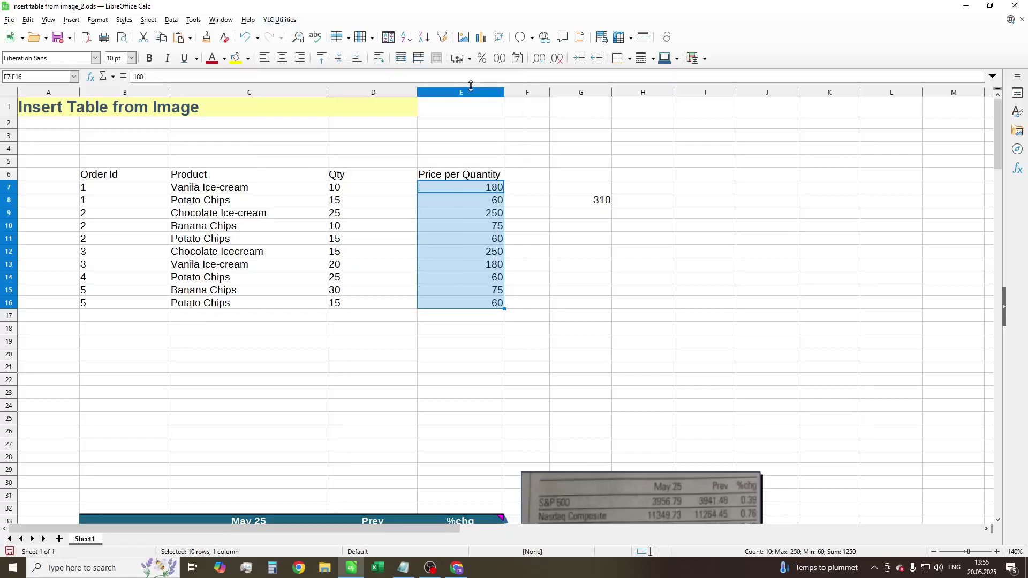
left_click(602, 203)
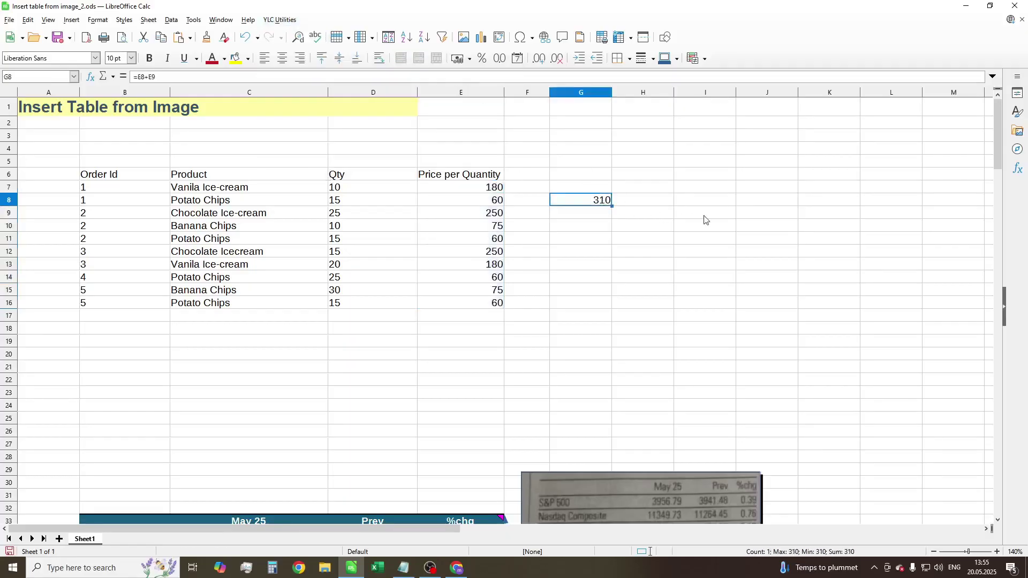